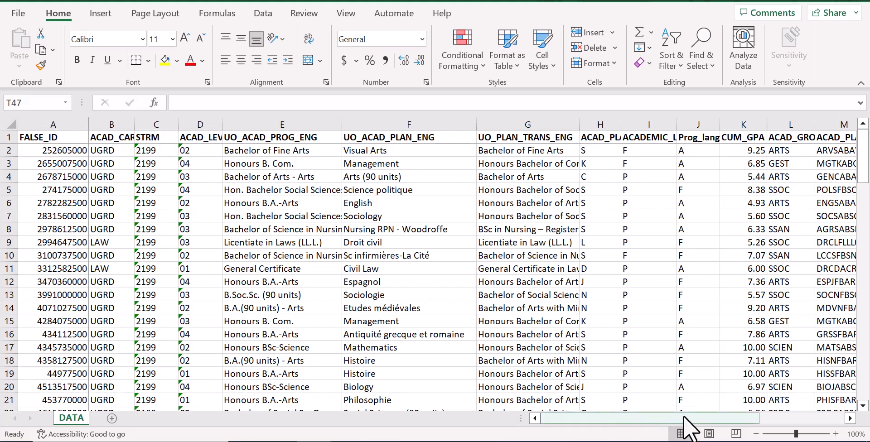
# Enter the header "GPA>=8?" in cell T1, beyond the grey divider column
pyautogui.moveTo(605, 427); pyautogui.dragTo(739, 411)
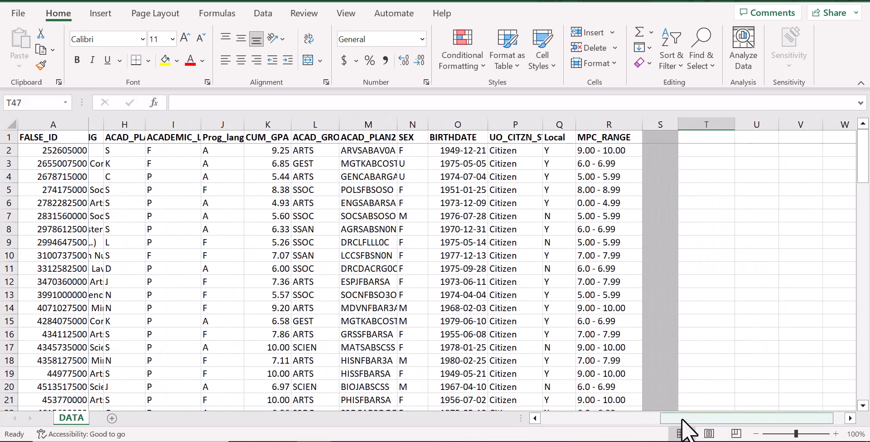
pyautogui.moveTo(684, 427); pyautogui.dragTo(764, 427)
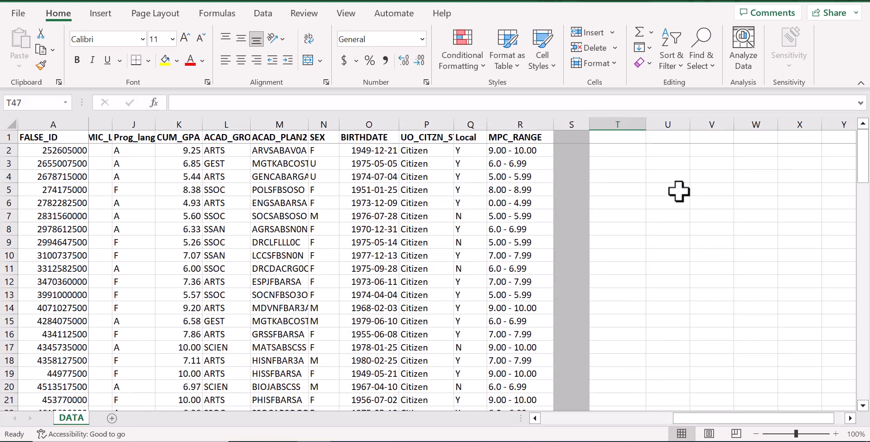
pyautogui.click(615, 138)
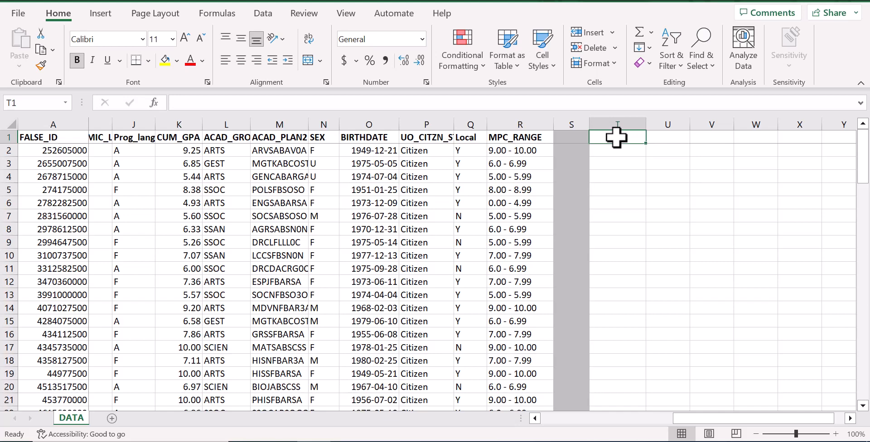
pyautogui.write('GPA')
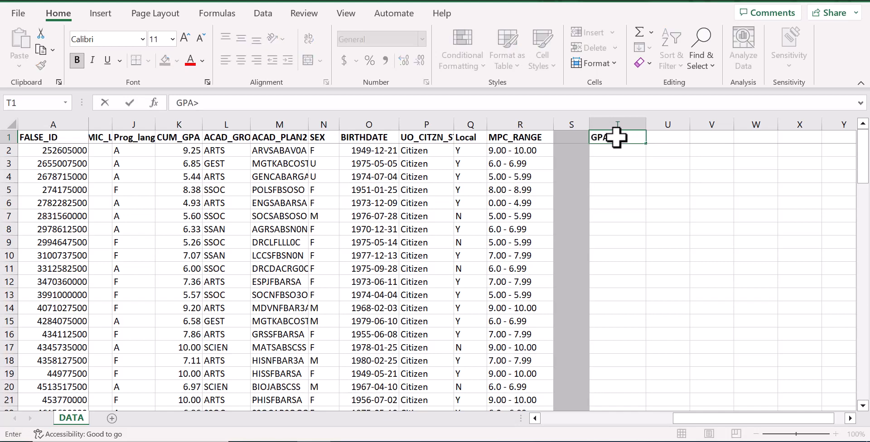
pyautogui.write('>=8')
pyautogui.write('7')
pyautogui.press('Return')
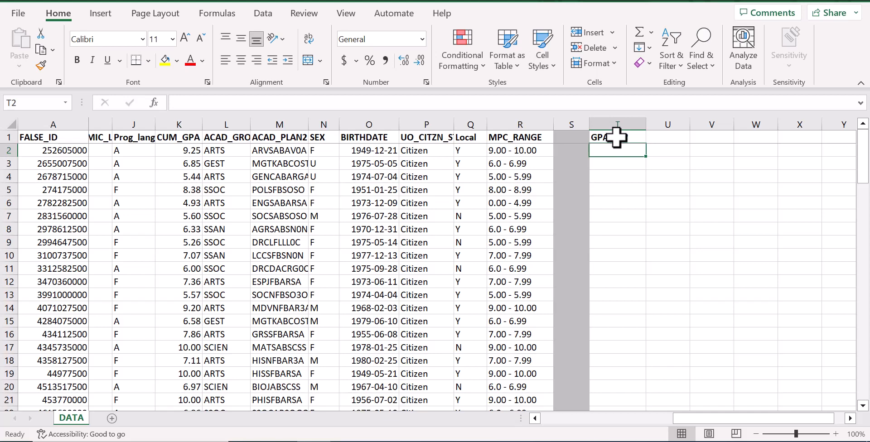
# Enter the formula =IF(K2>=8, "Yes", "No") in cell T2 to test the student's cumulative GPA
pyautogui.write('=')
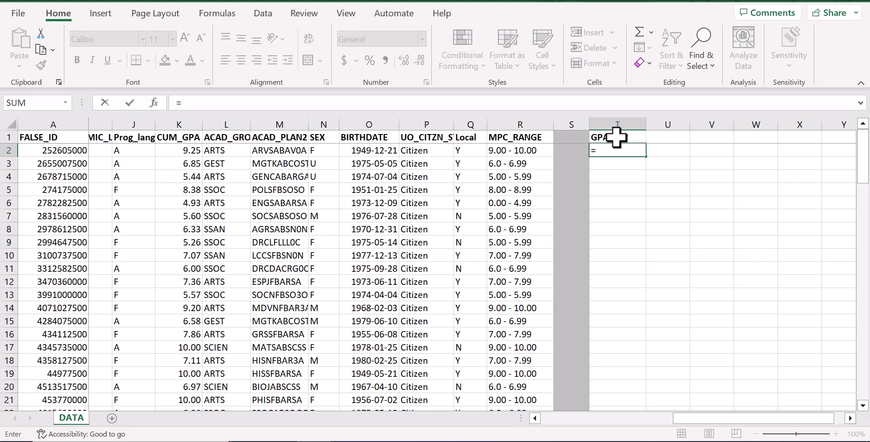
pyautogui.write('IF')
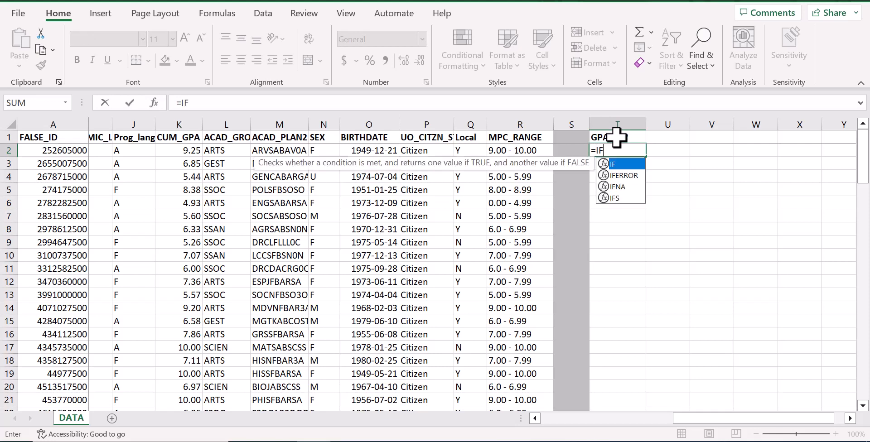
pyautogui.write('(')
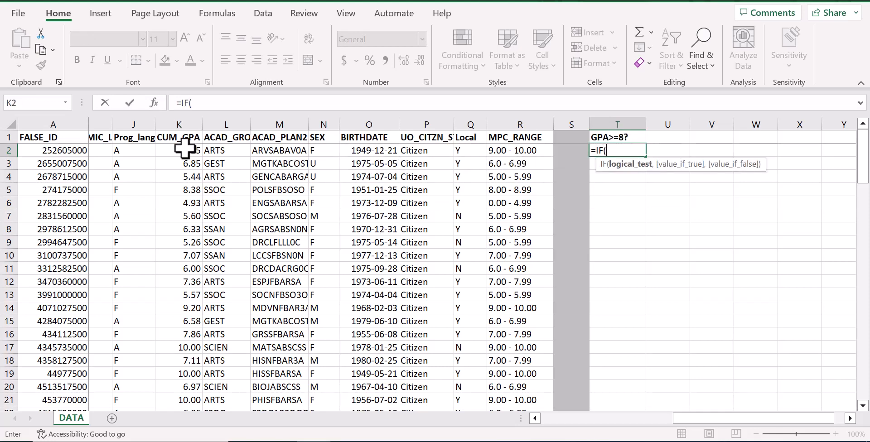
pyautogui.click(184, 150)
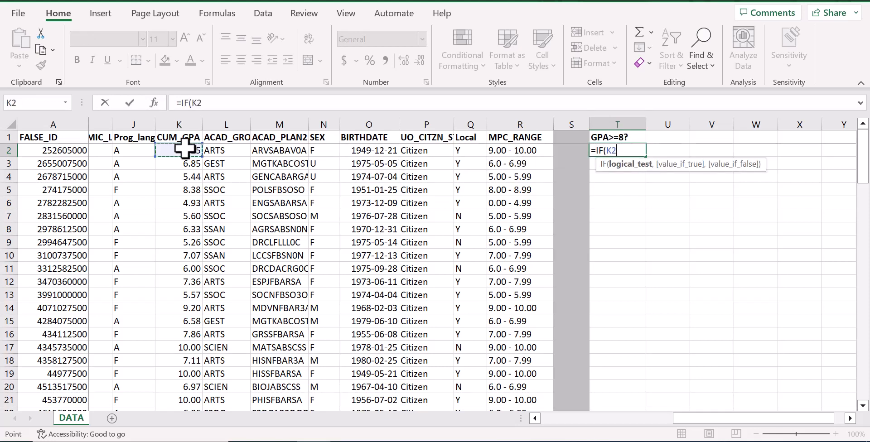
pyautogui.write('>=8,')
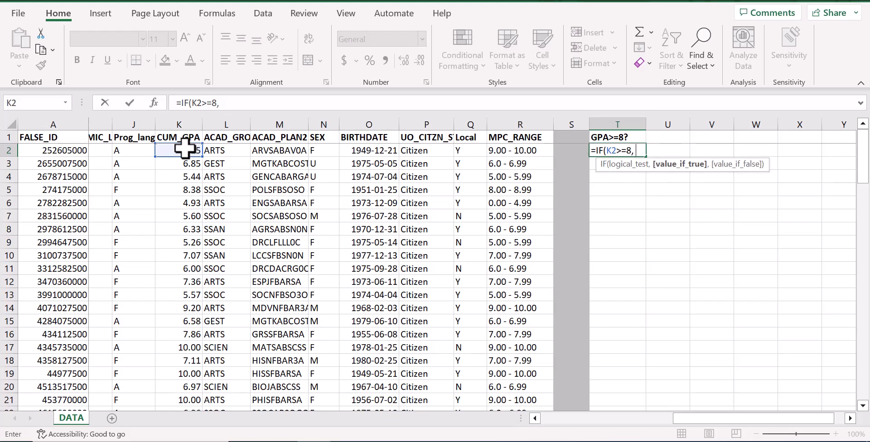
pyautogui.write(' "Yes", "no')
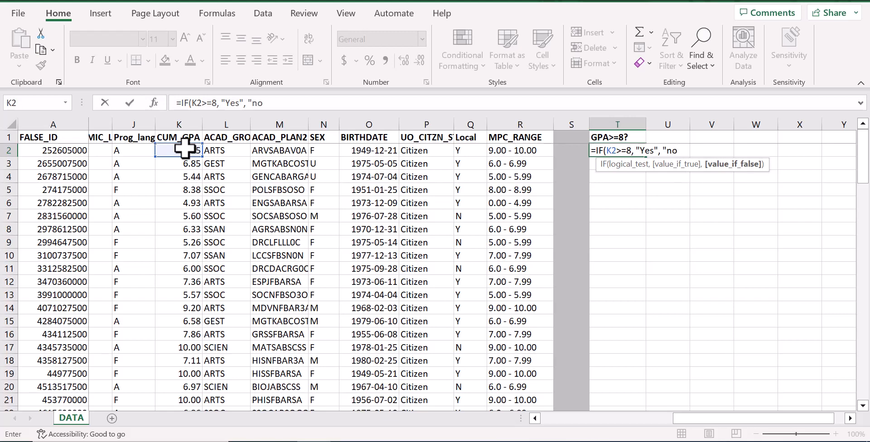
pyautogui.press('BackSpace')
pyautogui.press('BackSpace')
pyautogui.write('No")')
pyautogui.press('Return')
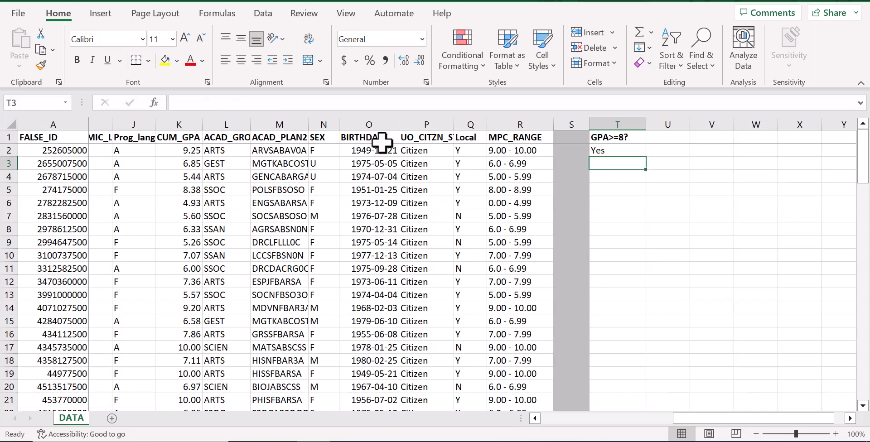
# Fill the T2 formula down column T for all data rows and centre the whole column's contents
pyautogui.press('Up')
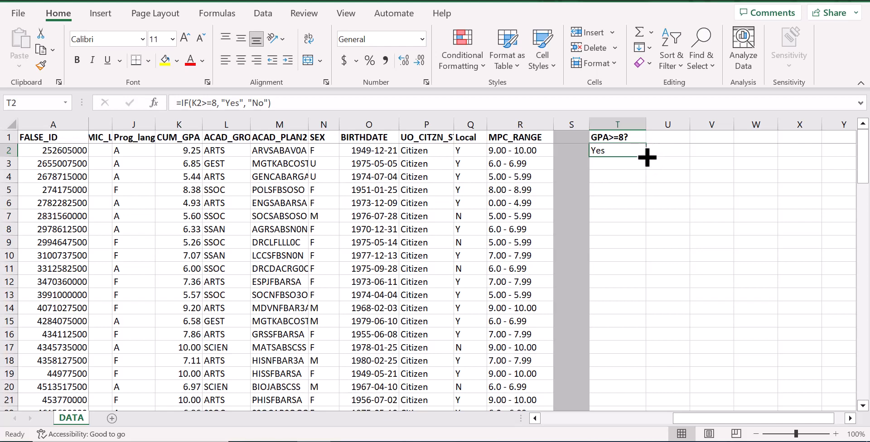
pyautogui.moveTo(646, 158); pyautogui.dragTo(643, 383)
pyautogui.click(618, 189)
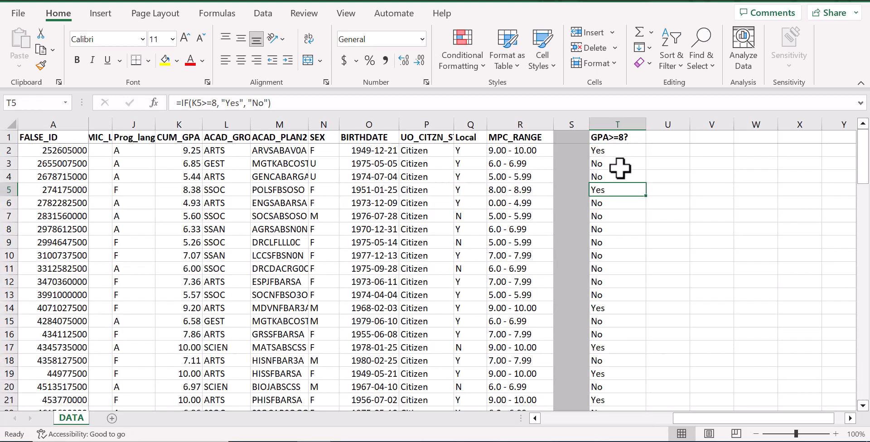
pyautogui.click(617, 124)
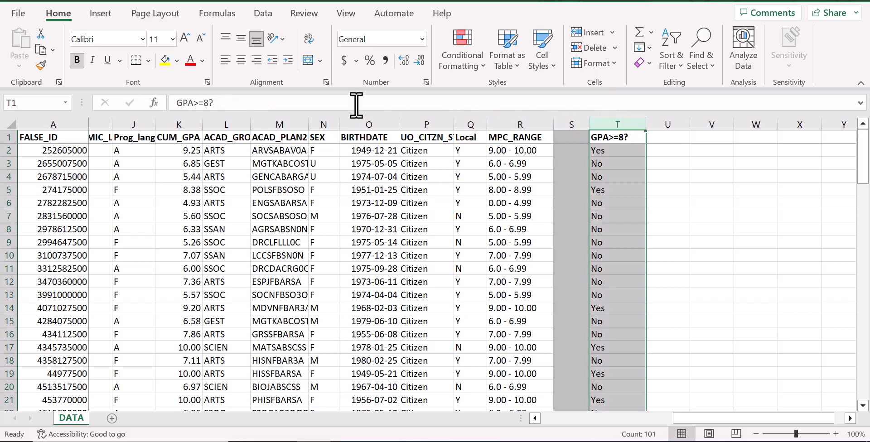
pyautogui.click(239, 60)
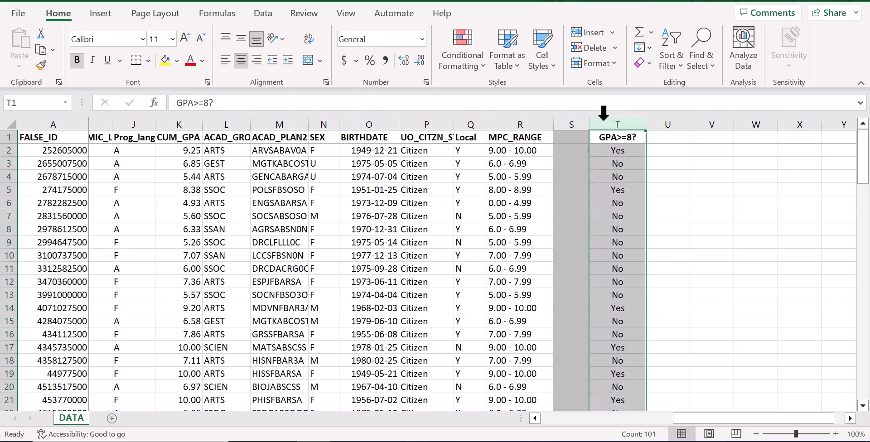
# Enter the header "Women's Award" in cell U1 and widen column U to fit it
pyautogui.click(665, 141)
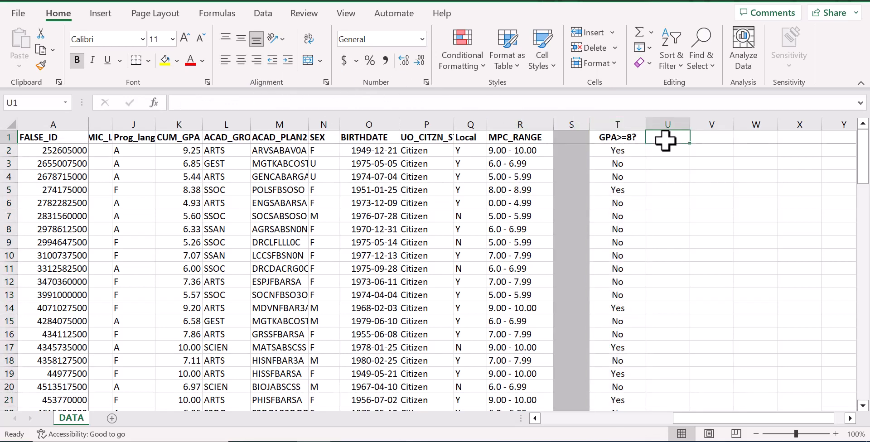
pyautogui.write('Wome')
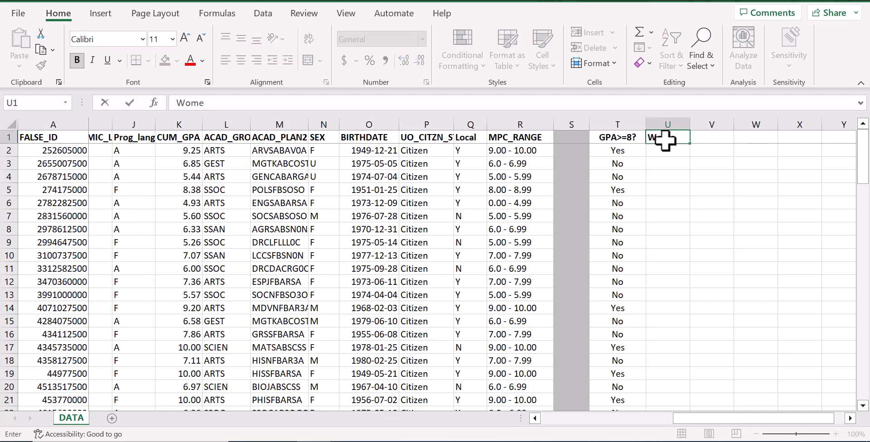
pyautogui.write("n's Award")
pyautogui.press('Return')
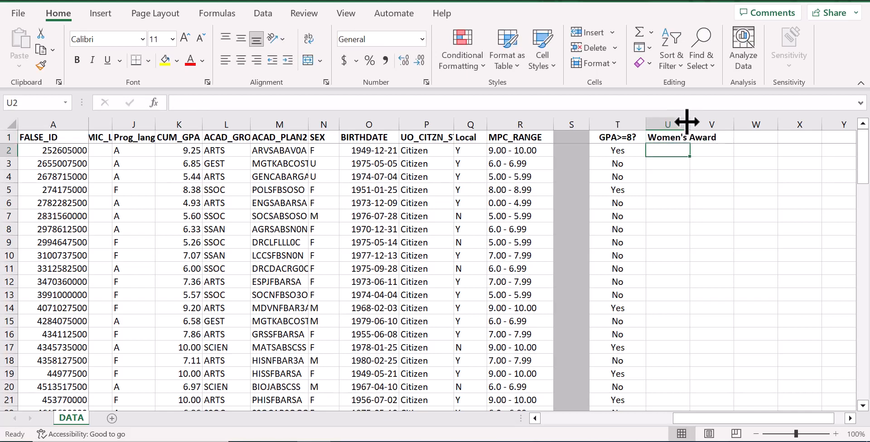
pyautogui.moveTo(691, 122); pyautogui.dragTo(718, 122)
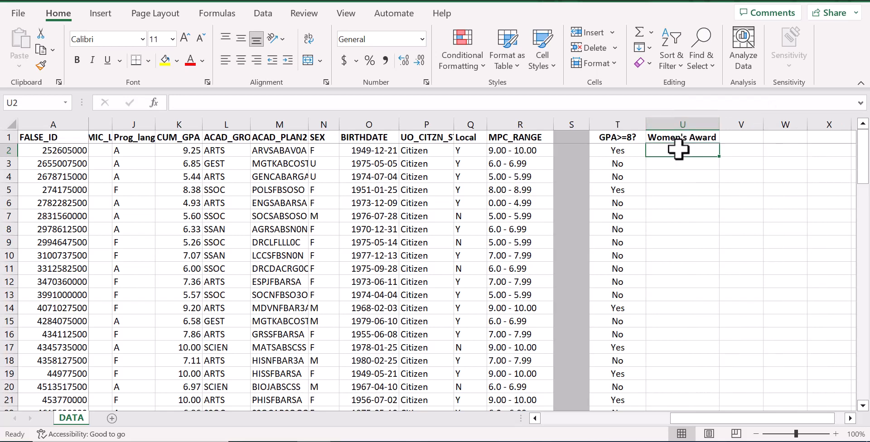
# Begin an IF formula in cell U2 with the logical test AND(K2>=8, N2="F")
pyautogui.write('=if')
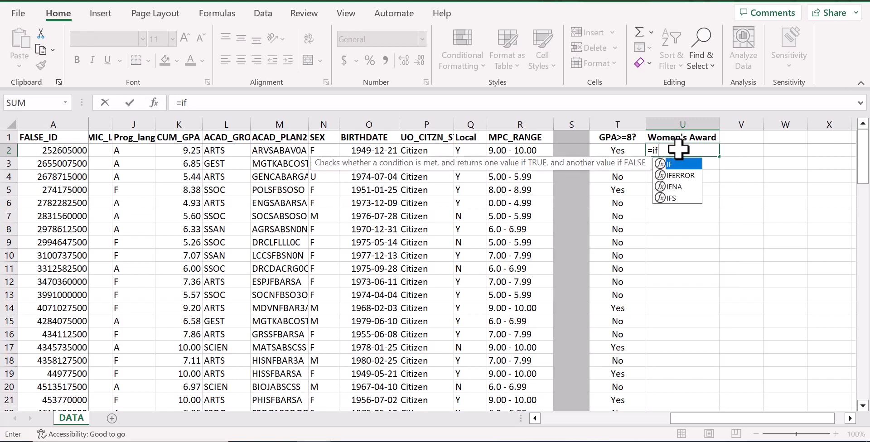
pyautogui.write('(')
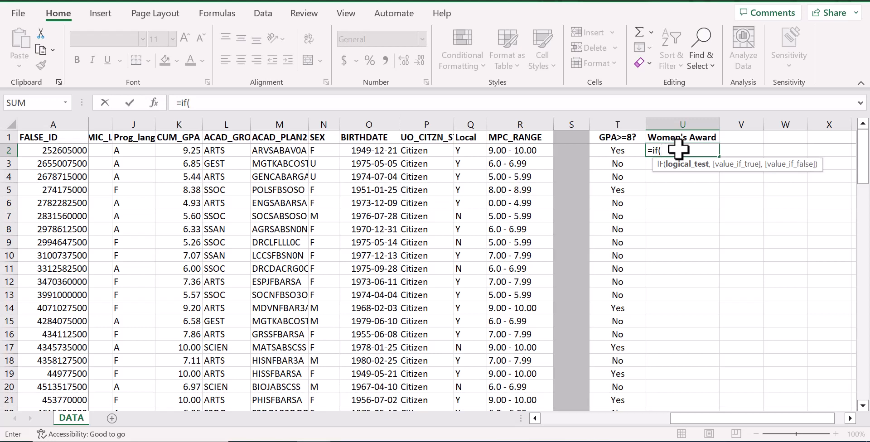
pyautogui.write('and')
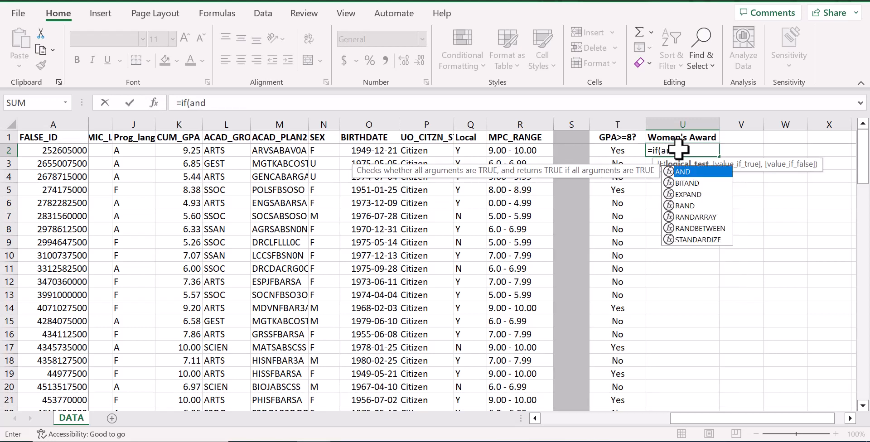
pyautogui.write('(')
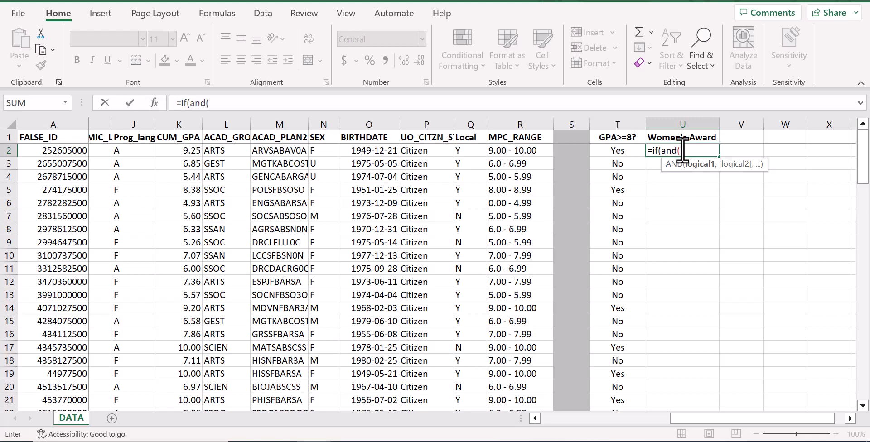
pyautogui.write('K2')
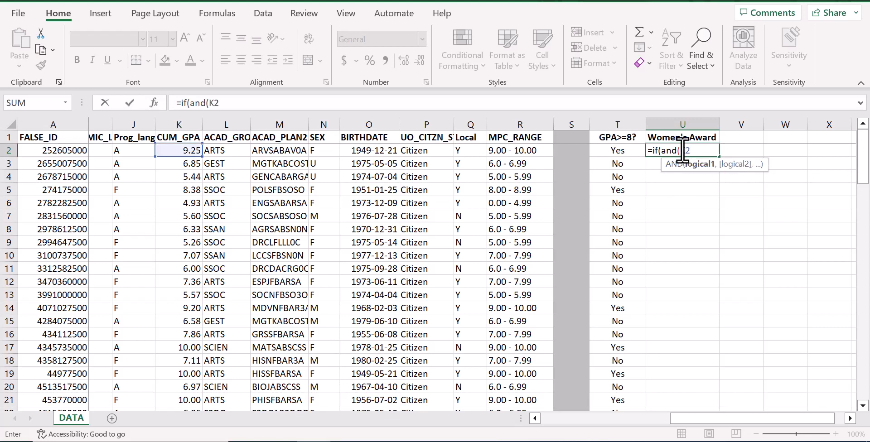
pyautogui.write('>=8,')
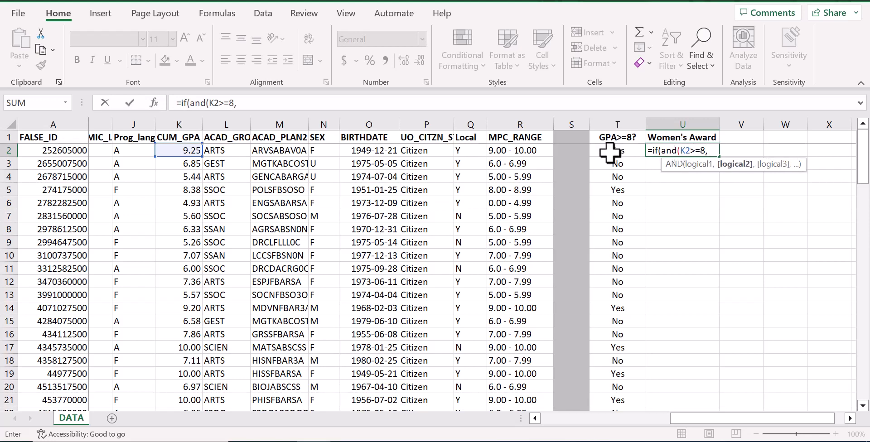
pyautogui.click(324, 154)
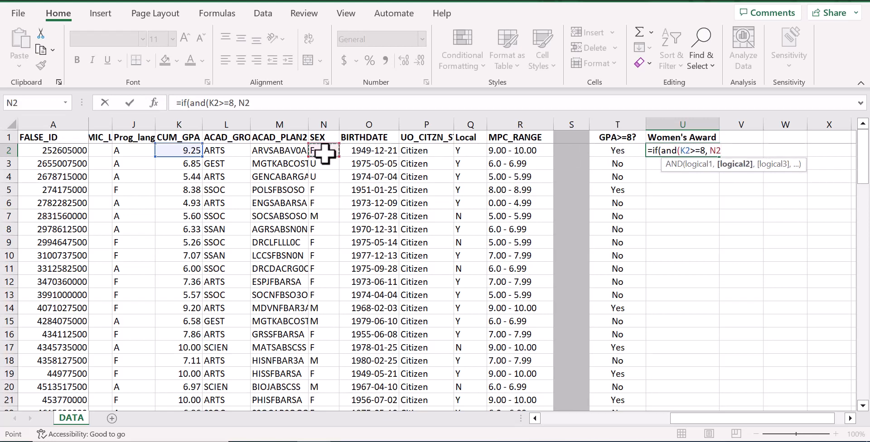
pyautogui.write('="F")')
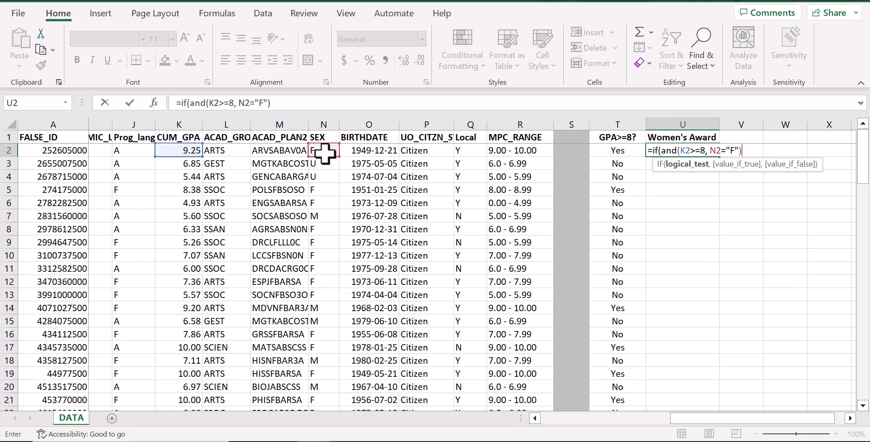
# Complete the U2 formula with "eligible" if true and "NOT eligible" if false, and fill it down column U for all data rows
pyautogui.write(',')
pyautogui.write(' "eligib')
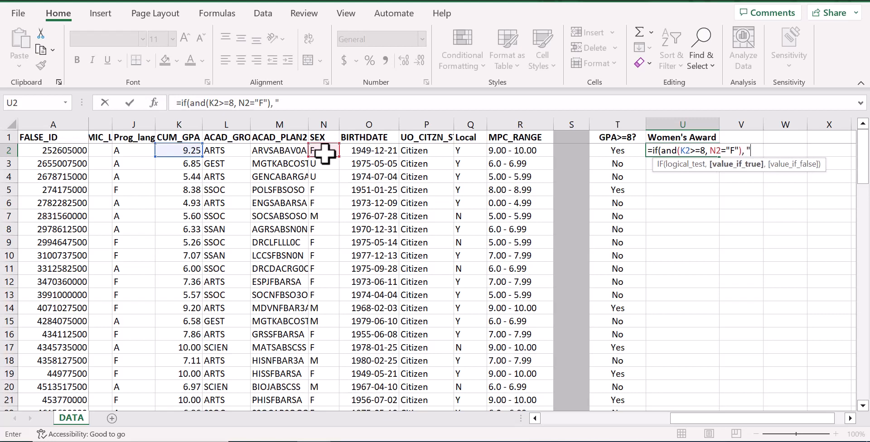
pyautogui.write('le"')
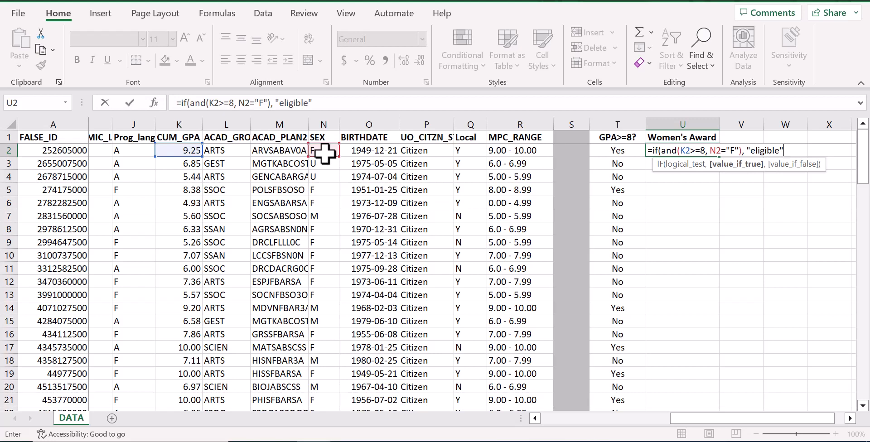
pyautogui.write(', ')
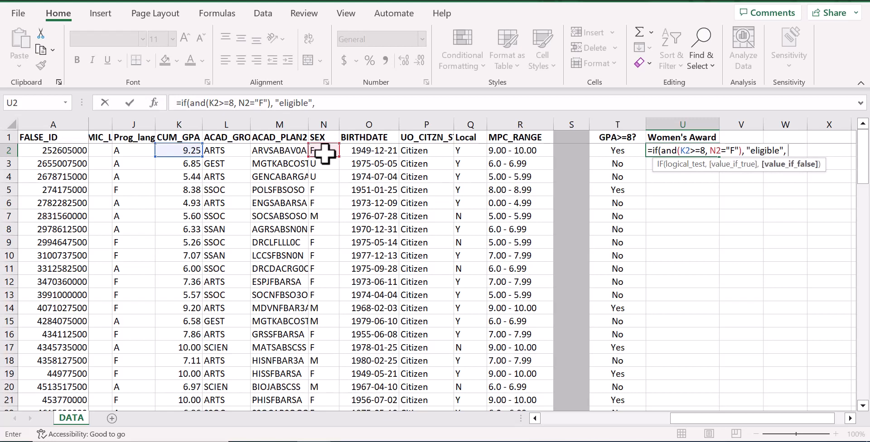
pyautogui.write('"NOT eligible"')
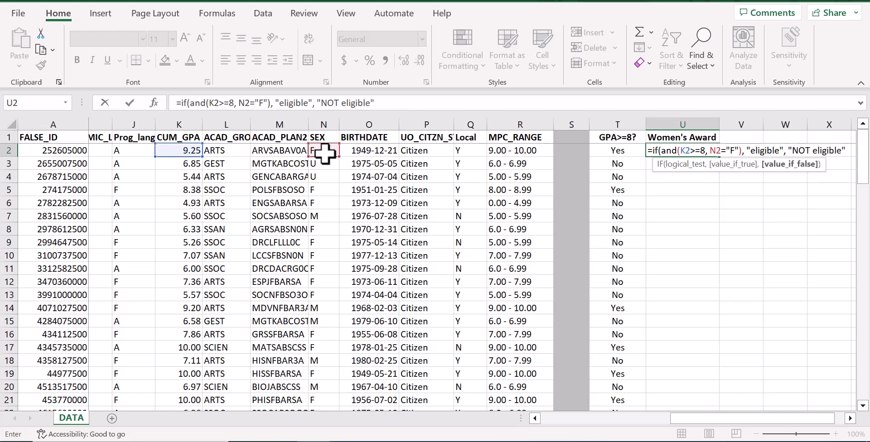
pyautogui.write('_')
pyautogui.press('BackSpace')
pyautogui.write(')')
pyautogui.press('Return')
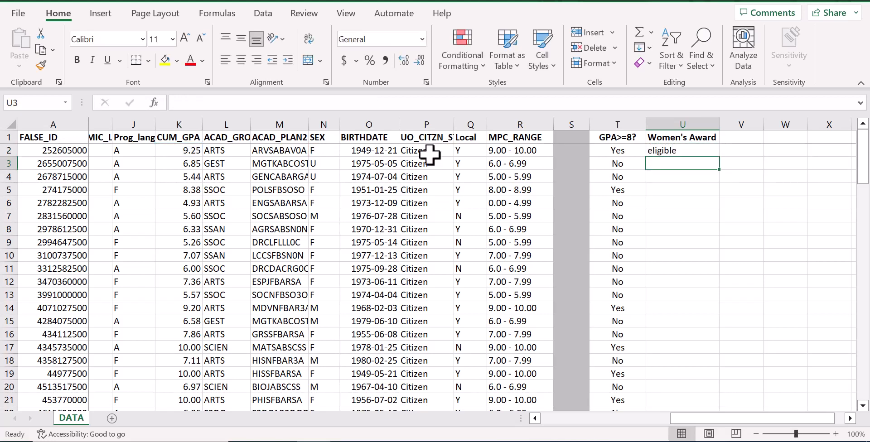
pyautogui.click(680, 152)
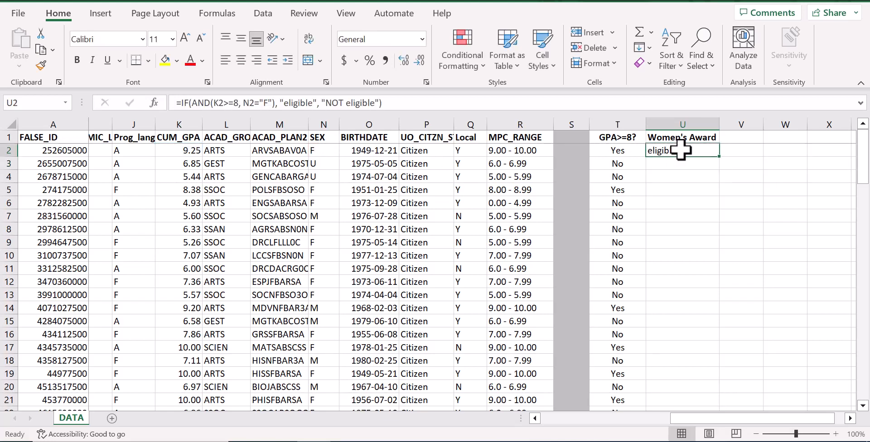
pyautogui.doubleClick(720, 156)
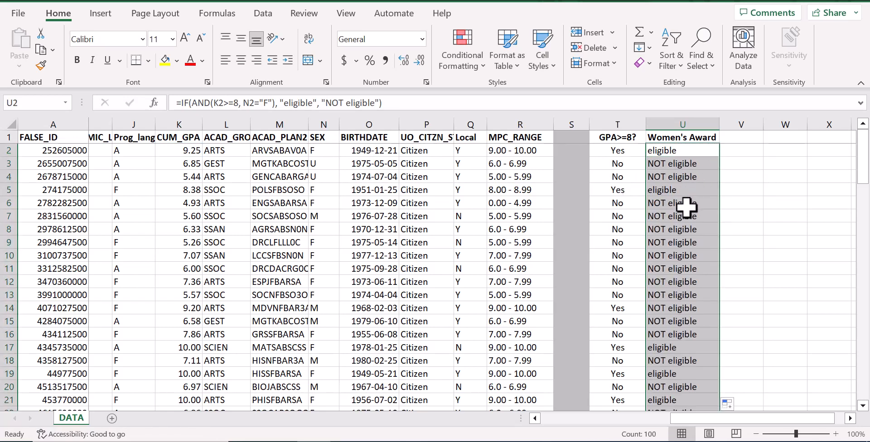
# Centre the filled eligibility results in the Women's Award column
pyautogui.hotkey('ctrl', 'e')
# Enter the header "Canadian Schol." in cell V1 and widen column V to fit it
pyautogui.click(739, 138)
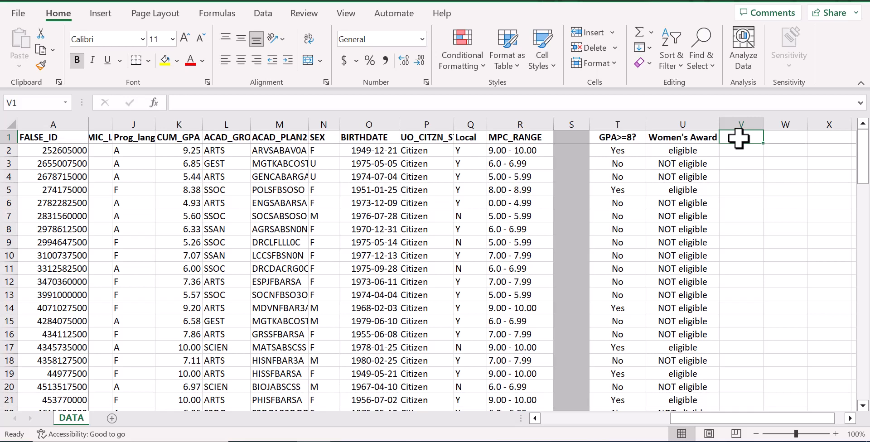
pyautogui.write('Canadian')
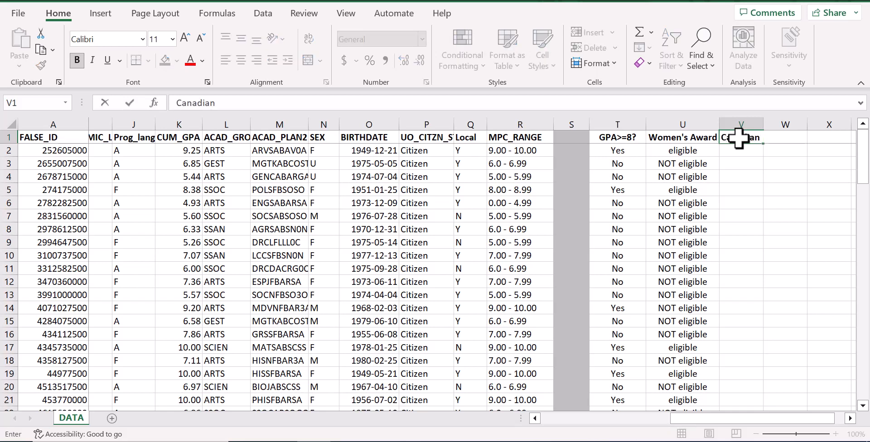
pyautogui.write(' Schol.')
pyautogui.click(742, 176)
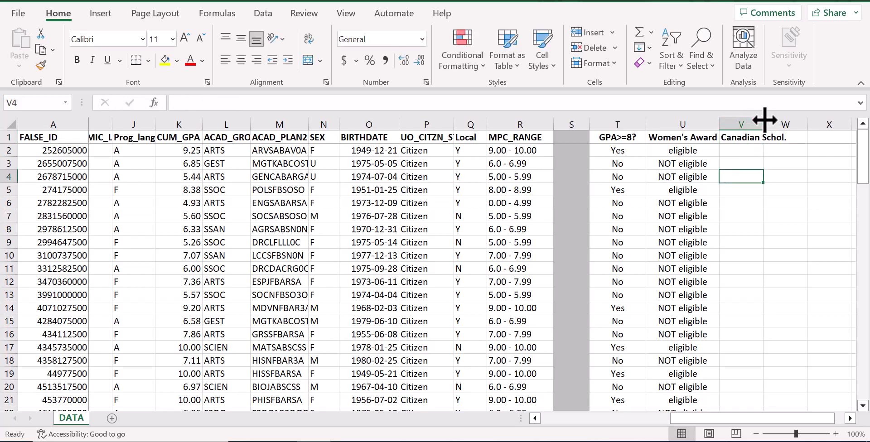
pyautogui.doubleClick(761, 120)
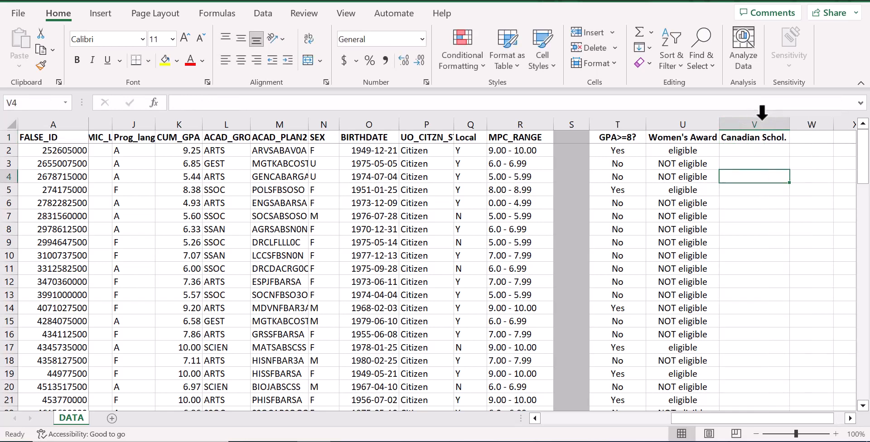
# Begin an IF formula in cell V2 with an AND test whose first condition is K2>=8
pyautogui.click(747, 152)
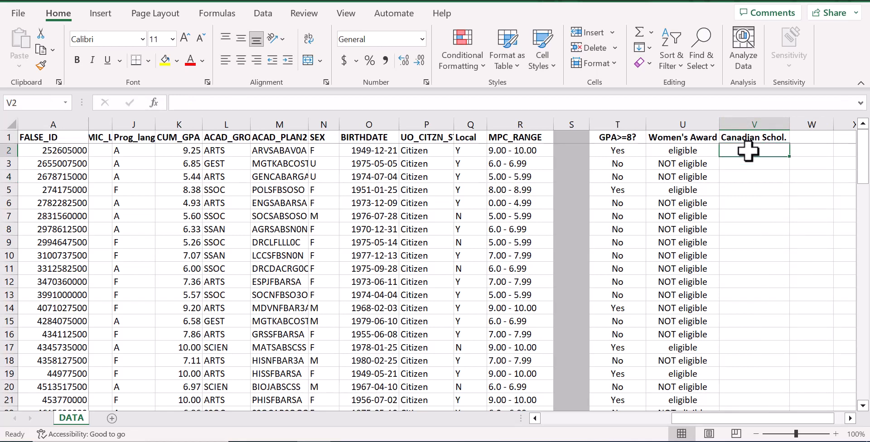
pyautogui.write('=')
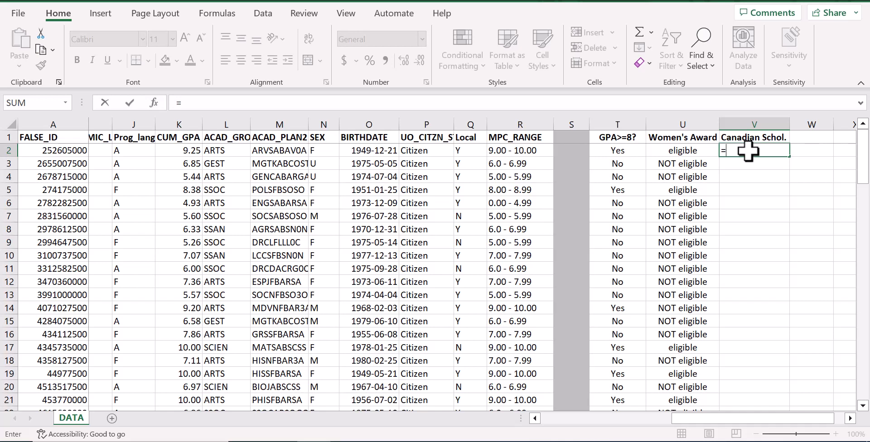
pyautogui.write('if')
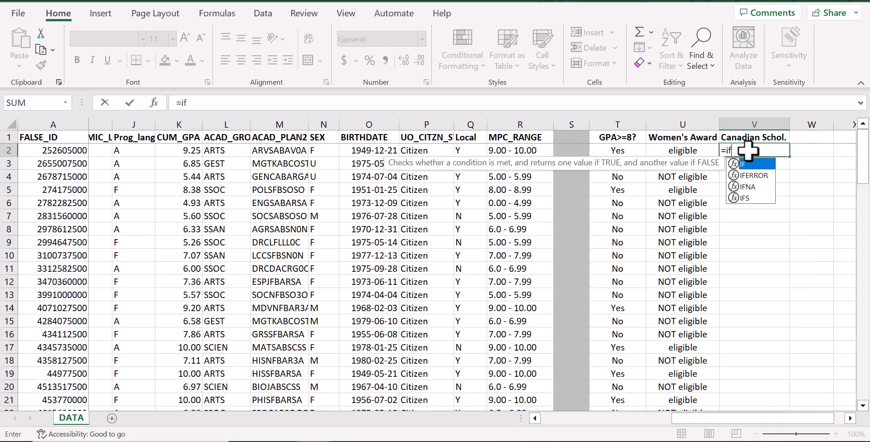
pyautogui.write('(')
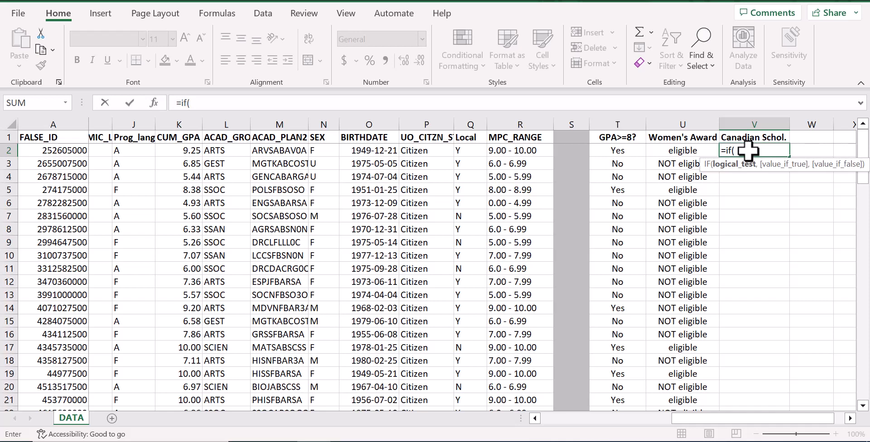
pyautogui.write('AND(')
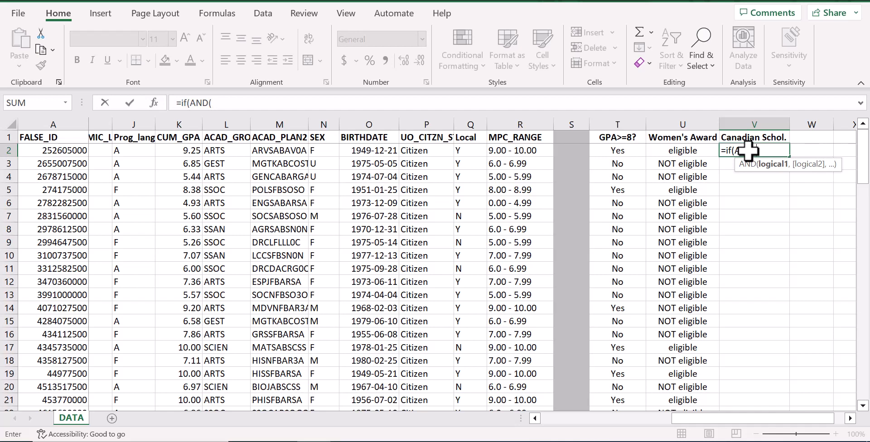
pyautogui.click(179, 149)
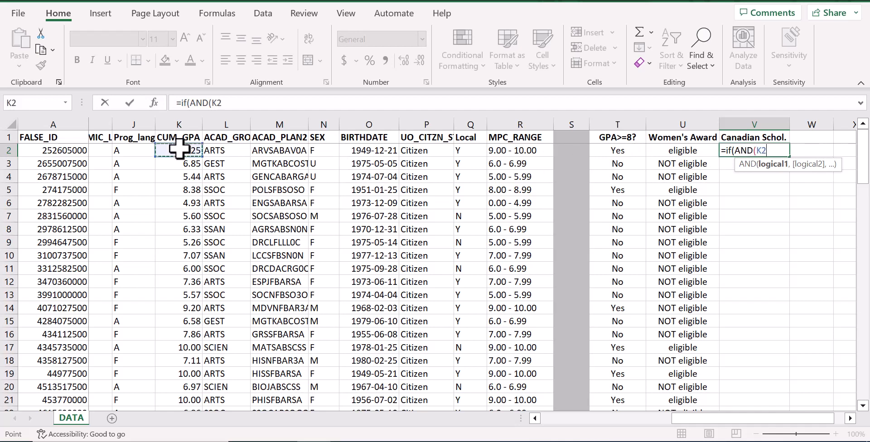
pyautogui.write('>')
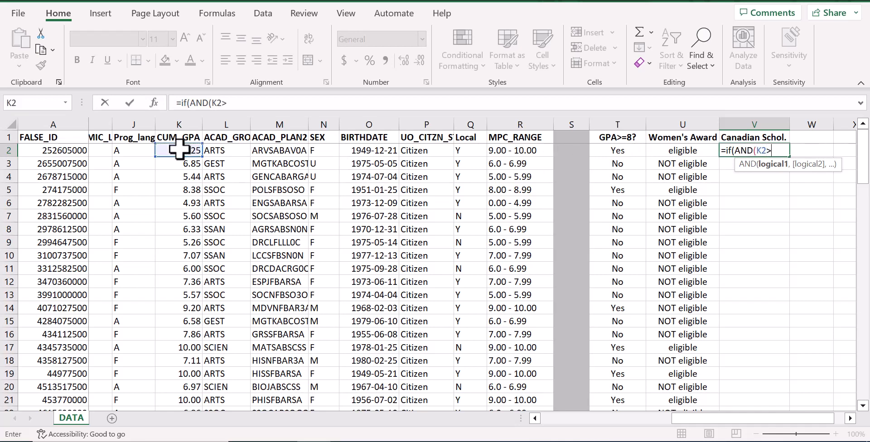
pyautogui.write('=8,')
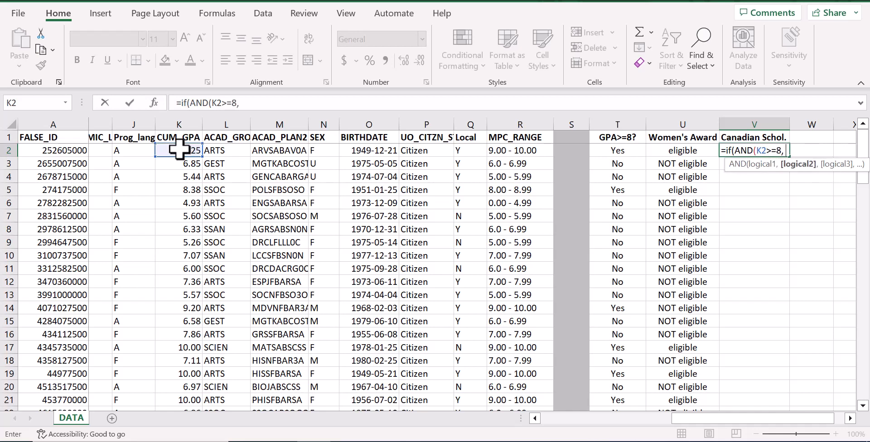
# Add the nested condition OR(P2="Citizen", P2="Permanent Resident") to the V2 formula and close the AND test
pyautogui.write(' OR(')
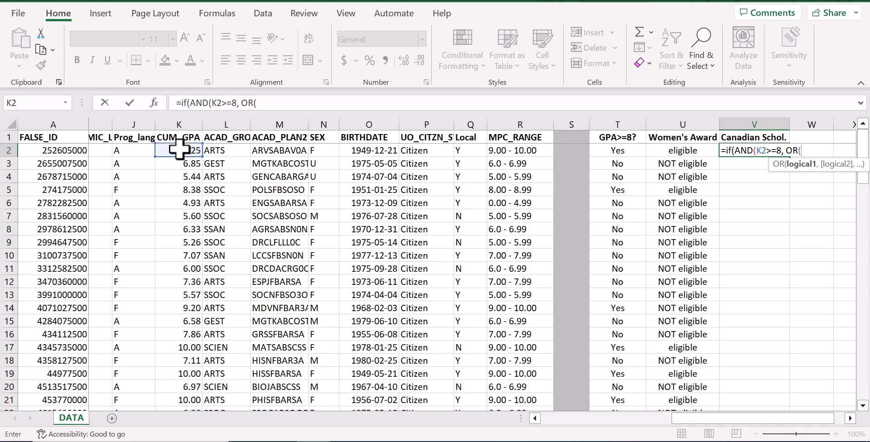
pyautogui.click(424, 150)
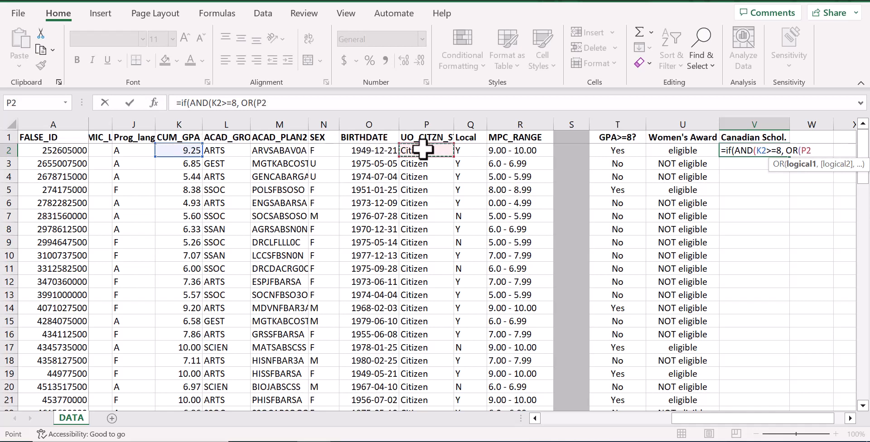
pyautogui.write('=')
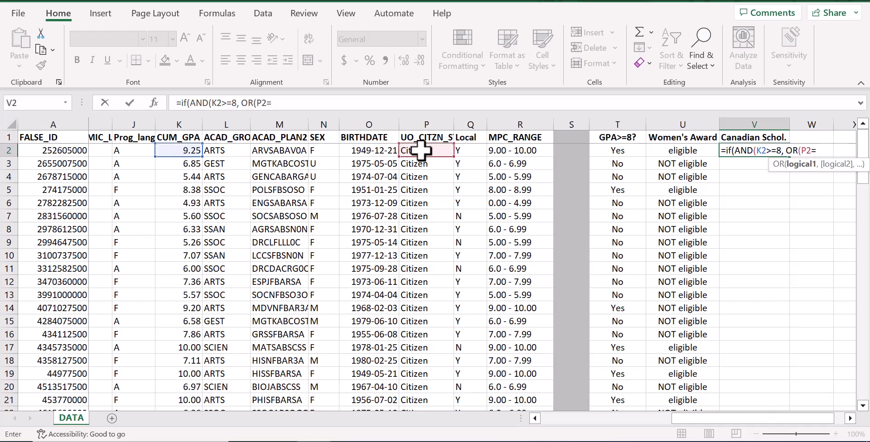
pyautogui.write('"Citizen",')
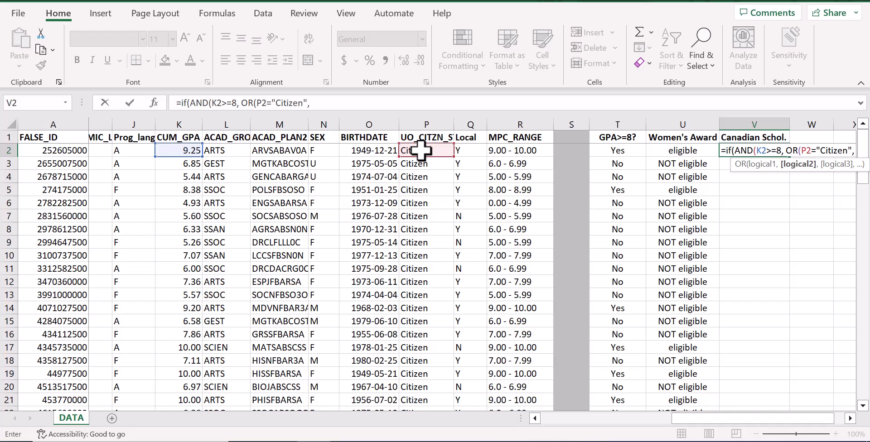
pyautogui.write(' P2')
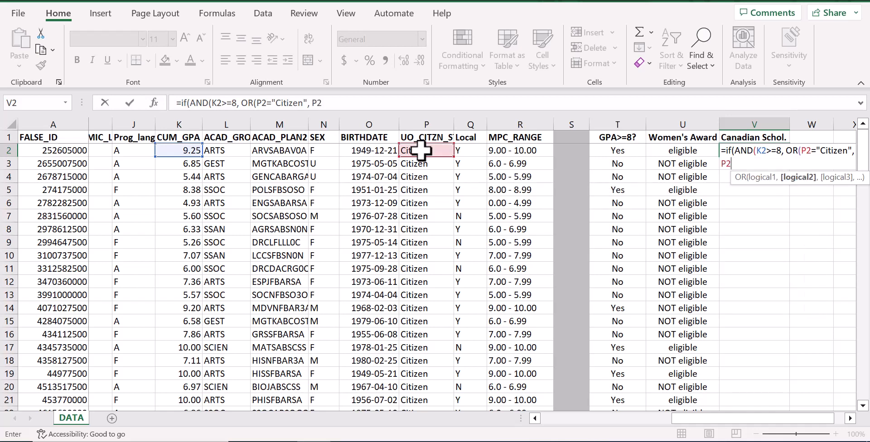
pyautogui.write('="Permanent Resident"')
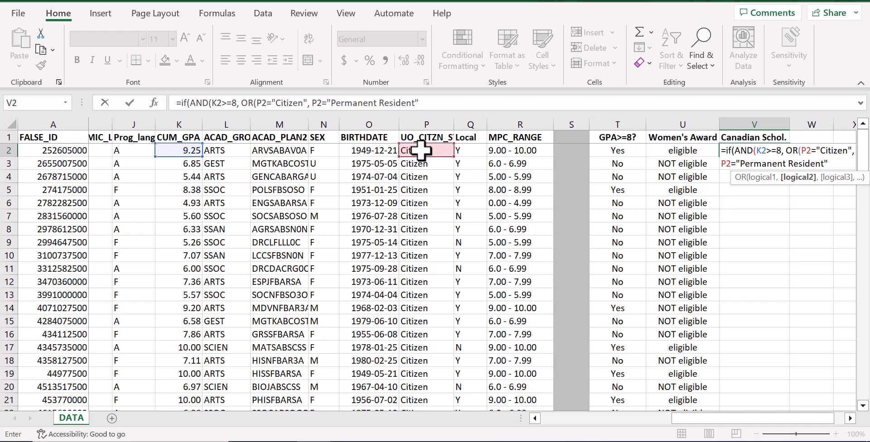
pyautogui.write('))')
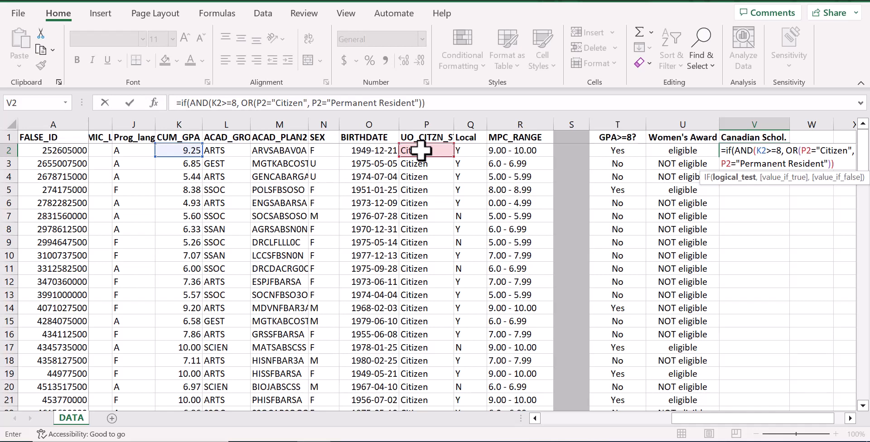
# Complete the V2 formula with "eligible" if true and "NOT eligible" if false
pyautogui.write(', ')
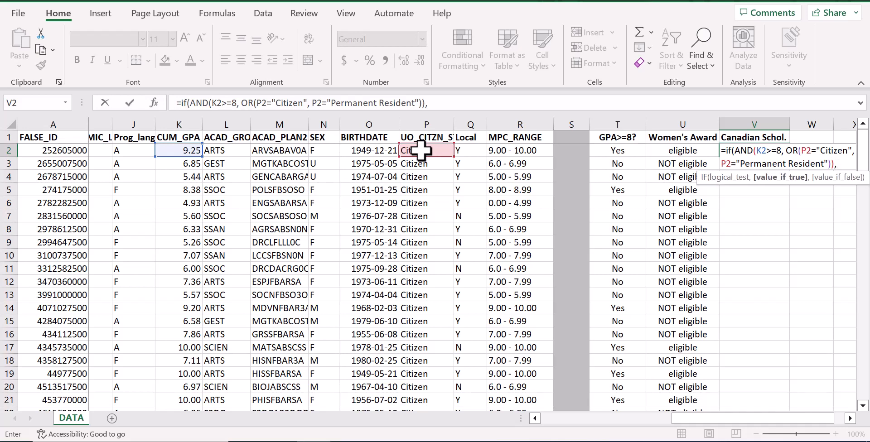
pyautogui.write('"')
pyautogui.write('eli')
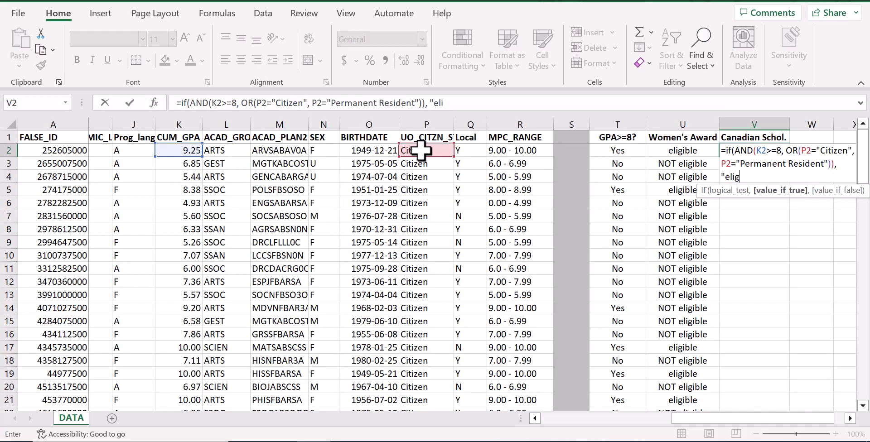
pyautogui.write('gible", "')
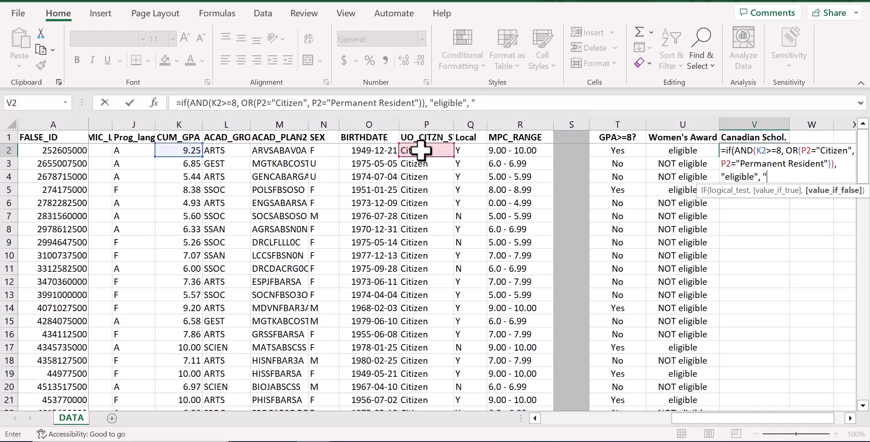
pyautogui.write('NOT eligible")')
pyautogui.press('Return')
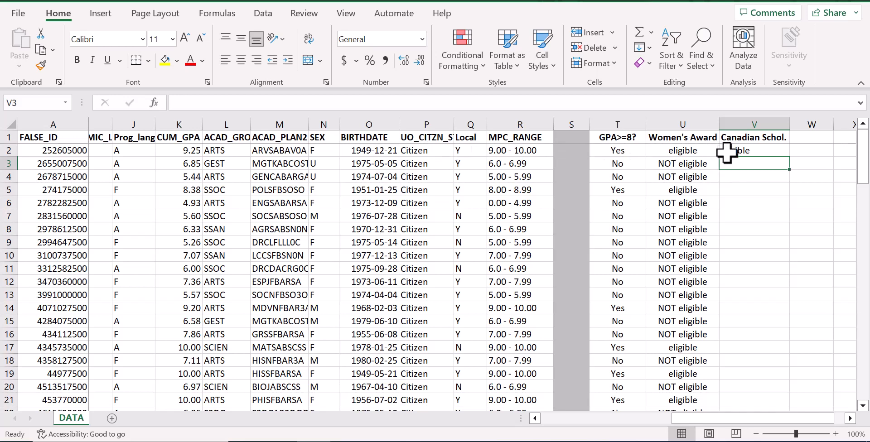
# Fill the V2 formula down column V for all data rows and centre the whole column's contents
pyautogui.click(730, 153)
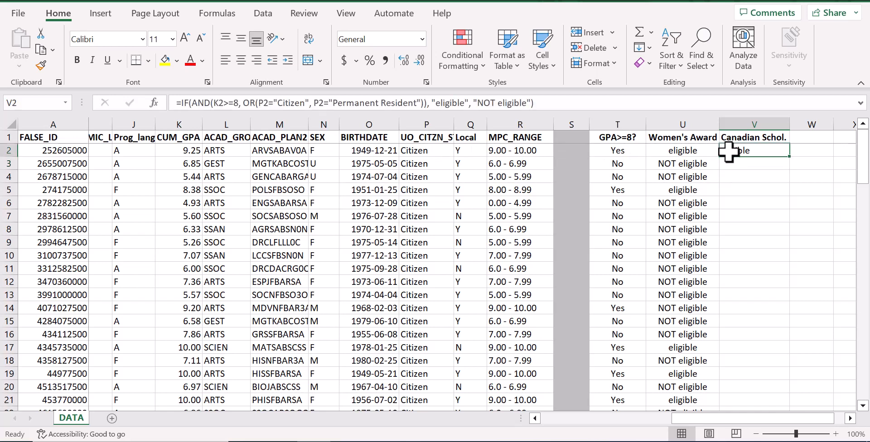
pyautogui.doubleClick(791, 160)
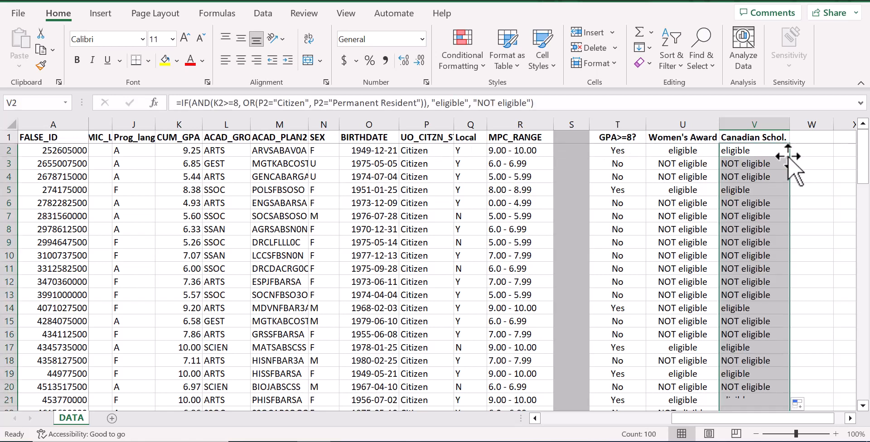
pyautogui.click(761, 122)
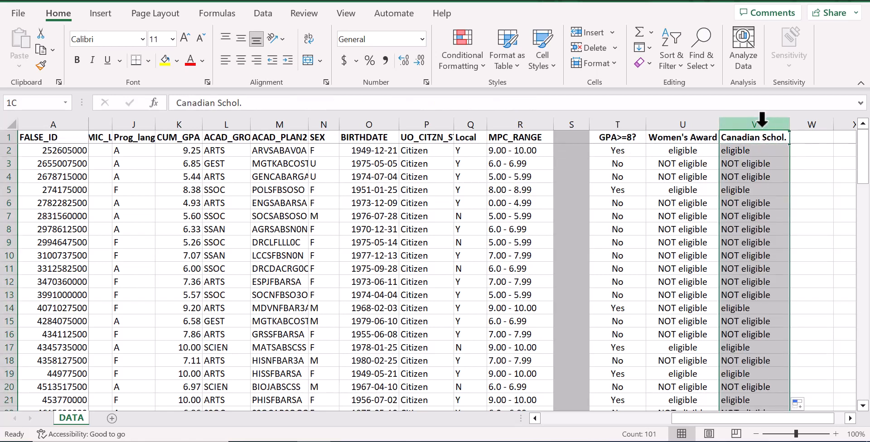
pyautogui.click(241, 58)
# Enter the header "Local Non-Arts" in cell W1
pyautogui.hscroll(2, 740, 272)
pyautogui.click(730, 140)
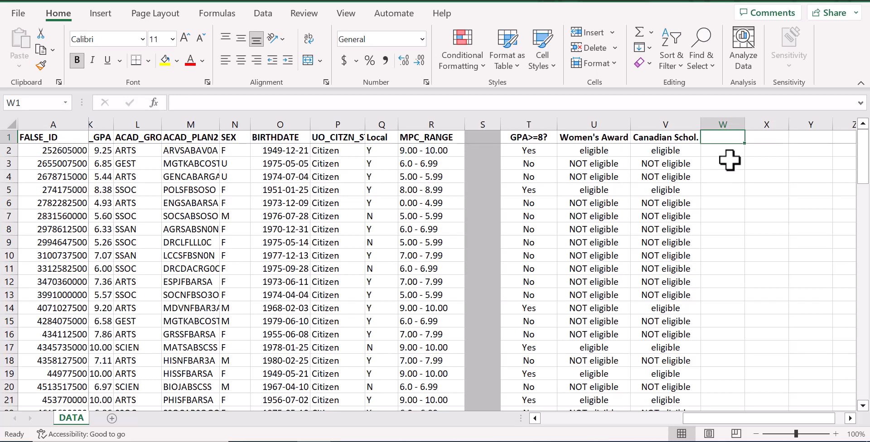
pyautogui.write('Local Non-Arts')
pyautogui.press('Return')
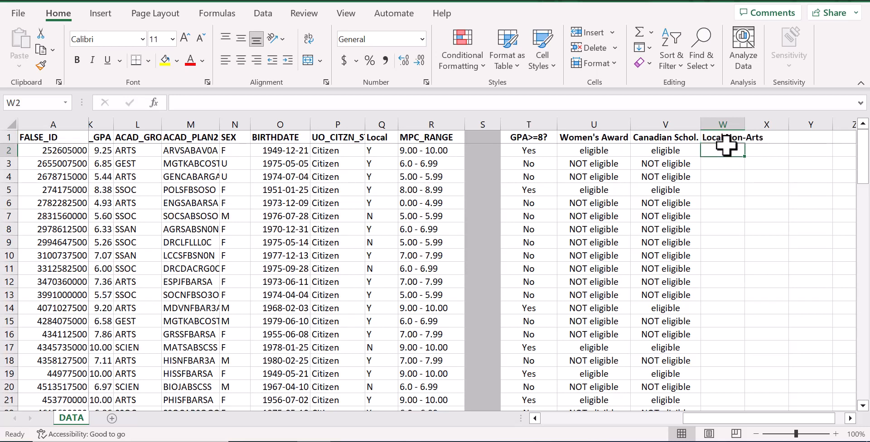
# Start an IF formula in W2 with an AND test requiring K2>=8 and Q2="Y"
pyautogui.write('=')
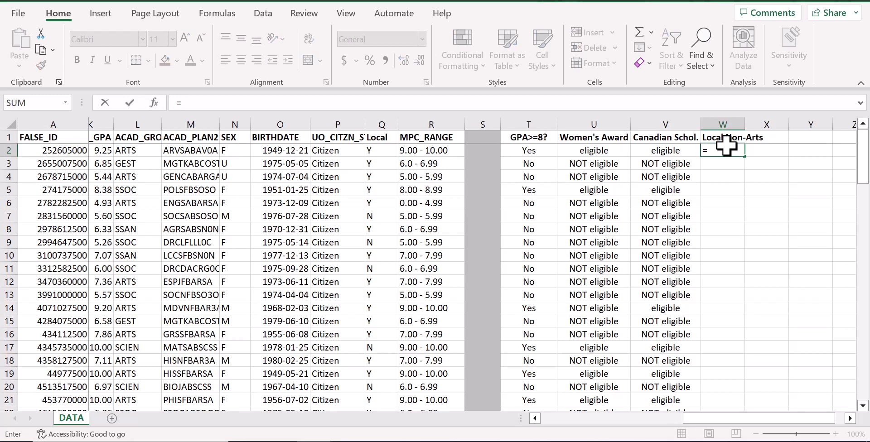
pyautogui.write('IF(')
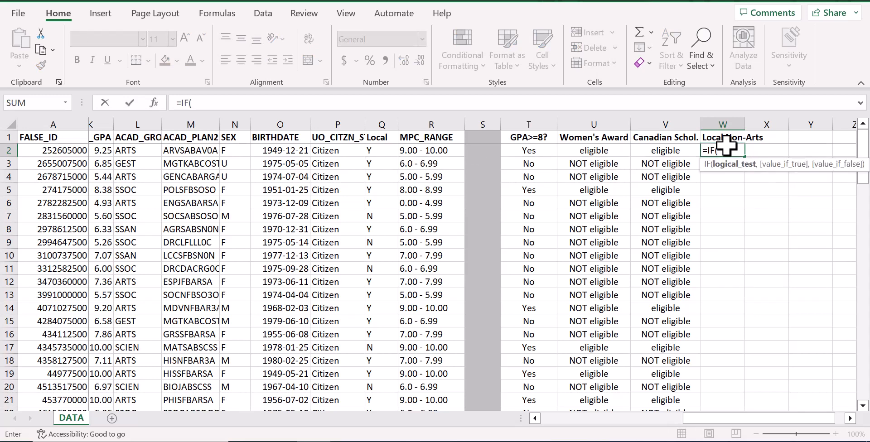
pyautogui.write('AND(')
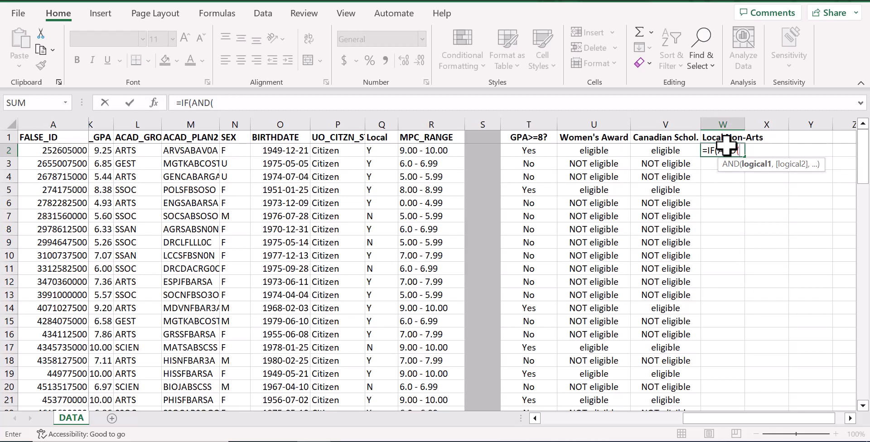
pyautogui.click(103, 152)
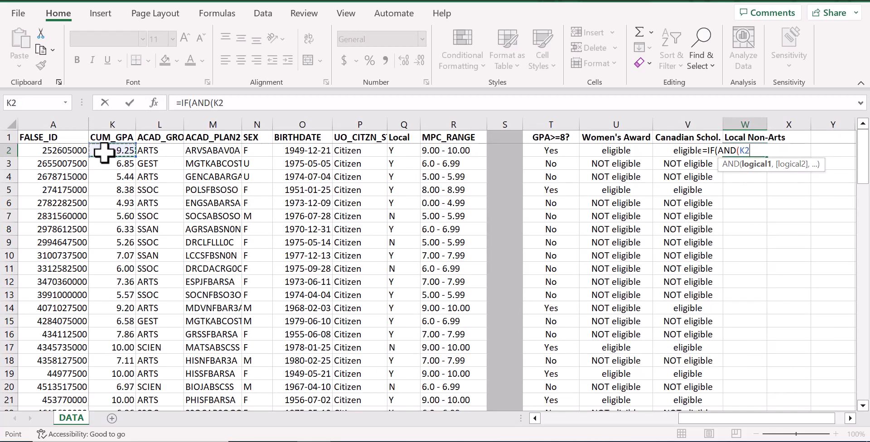
pyautogui.write('>=8,')
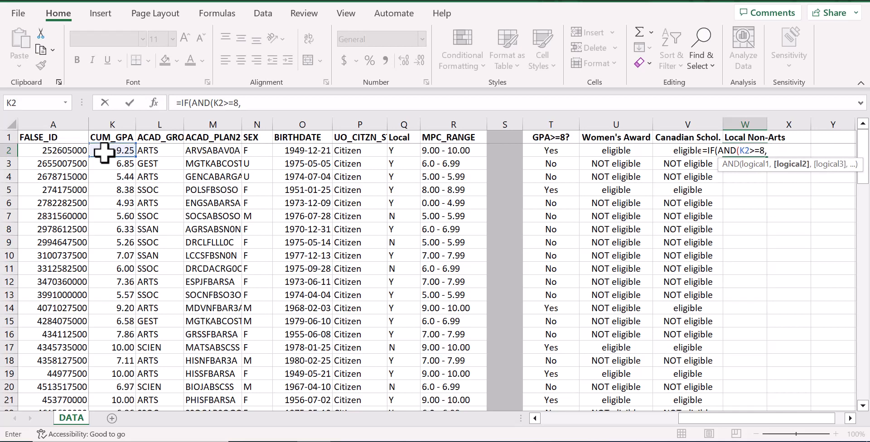
pyautogui.click(399, 149)
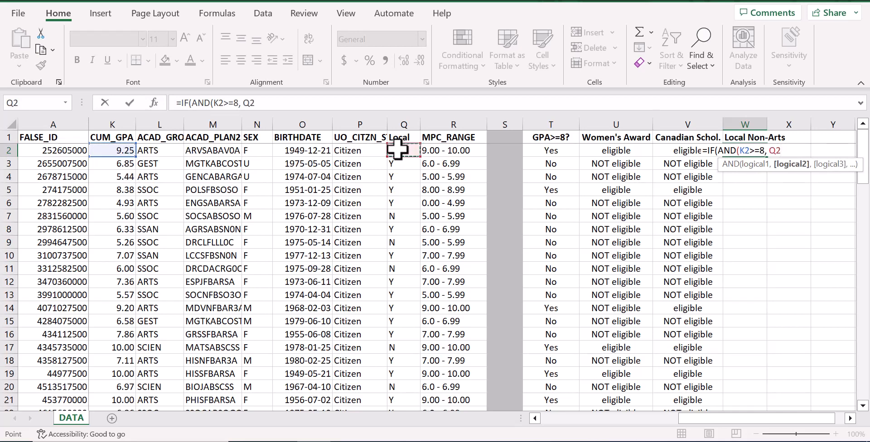
pyautogui.write('="Y",')
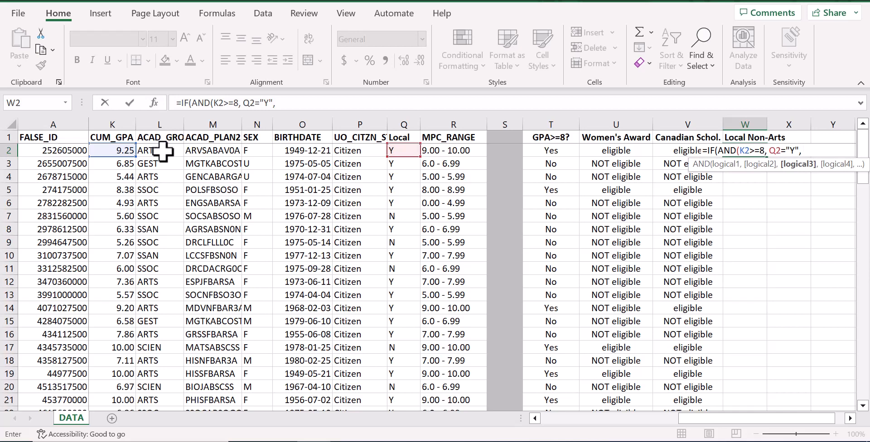
# Add the nested condition NOT(L2="ARTS") to the W2 formula and close the AND test
pyautogui.write('NOT')
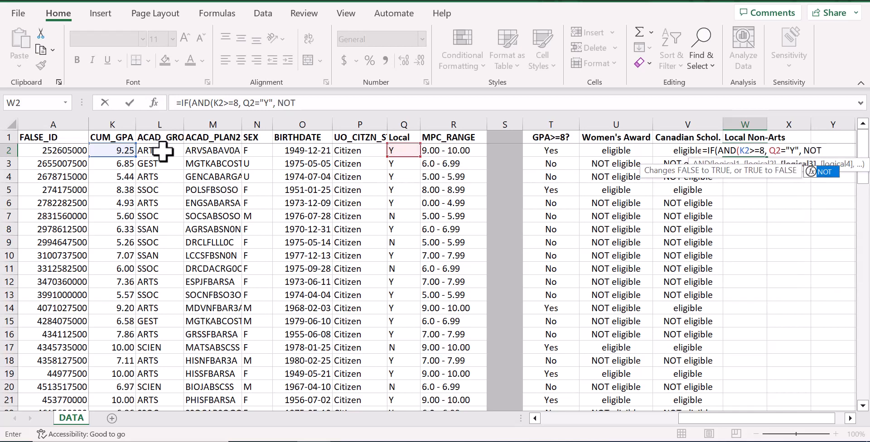
pyautogui.write('(')
pyautogui.click(162, 151)
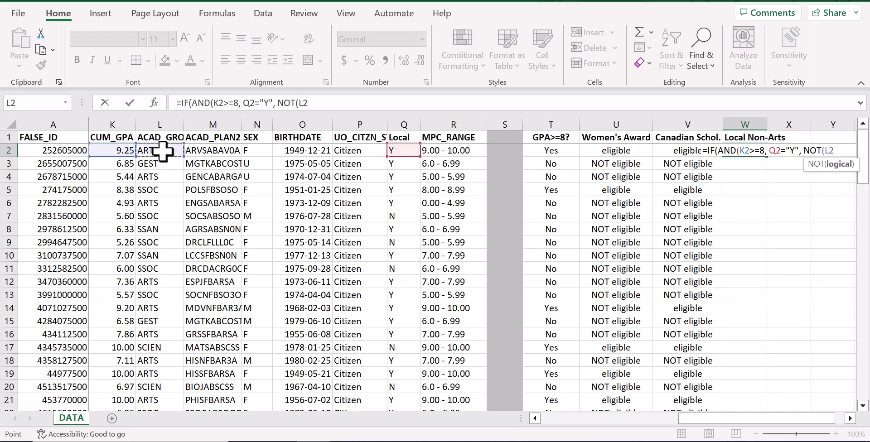
pyautogui.write('="ARTS"')
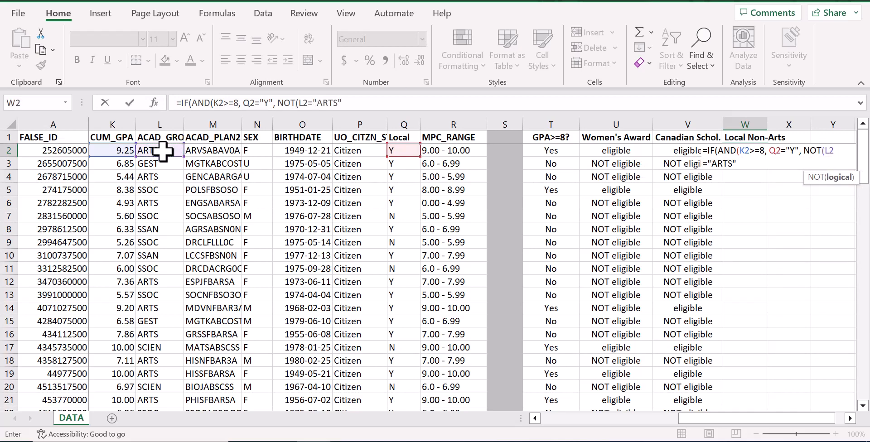
pyautogui.write(')')
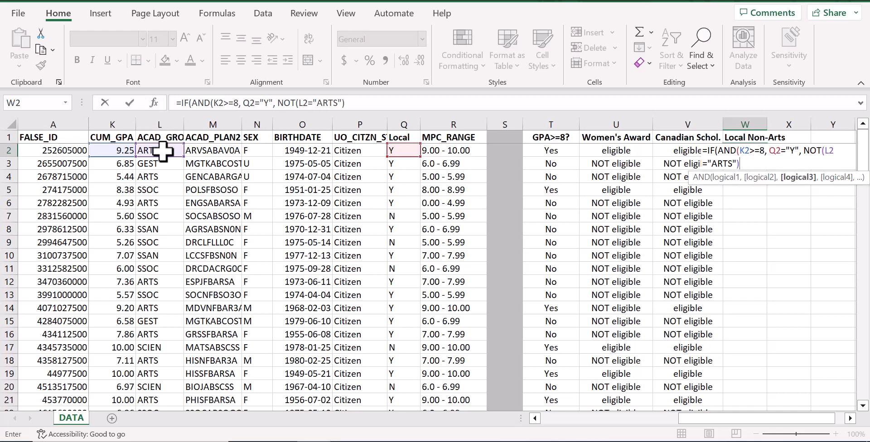
pyautogui.write(')')
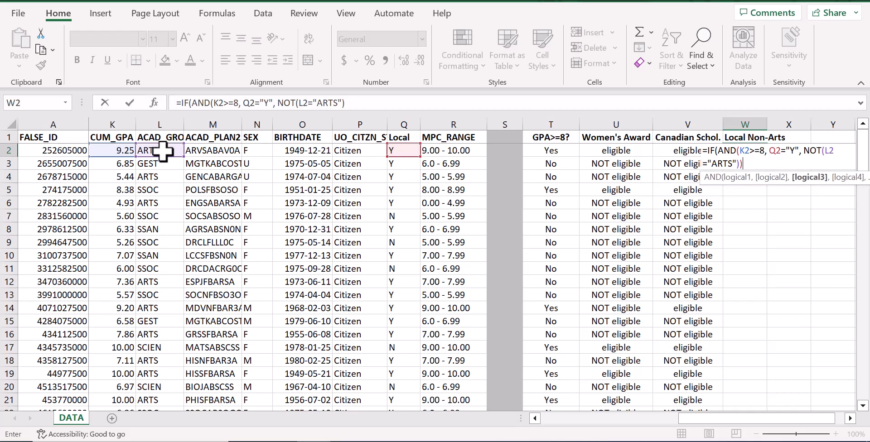
# Complete the W2 formula with "eligible" if true and "NOT eligible" if false
pyautogui.write(',')
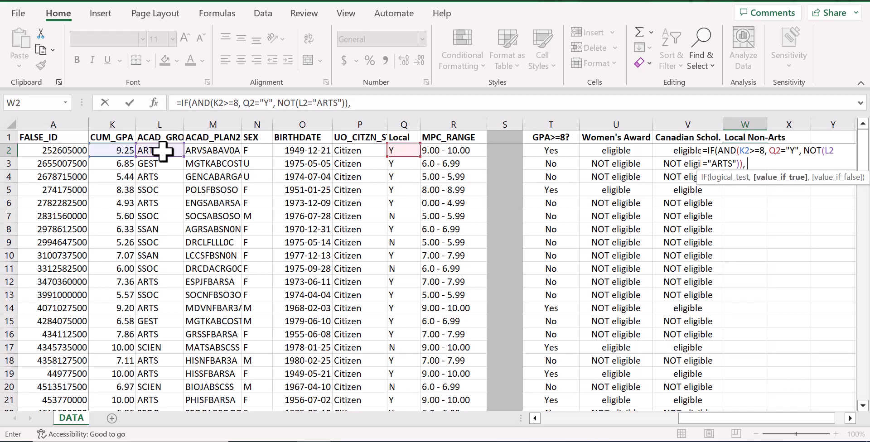
pyautogui.write('"eligible", "')
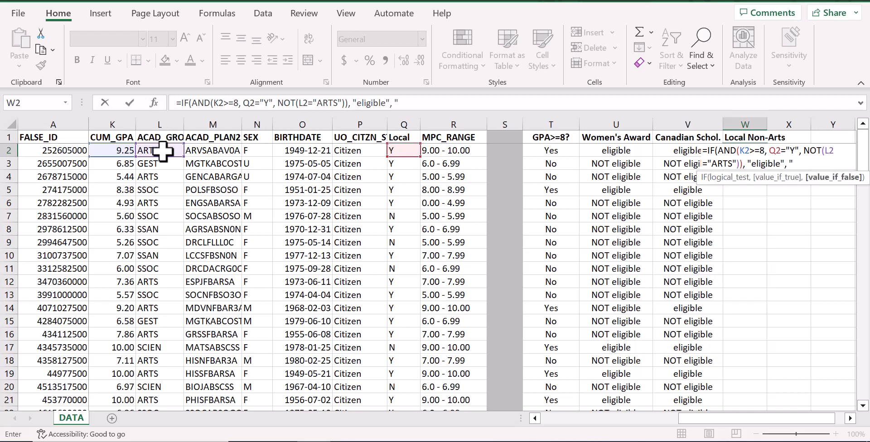
pyautogui.write('NOT eligible")')
pyautogui.press('Return')
# Autofit column W's width and fill the W2 formula down for all data rows
pyautogui.doubleClick(767, 124)
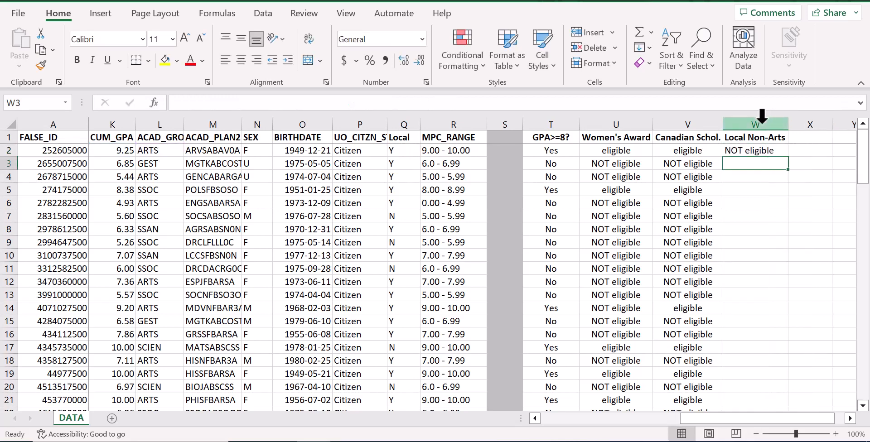
pyautogui.click(750, 151)
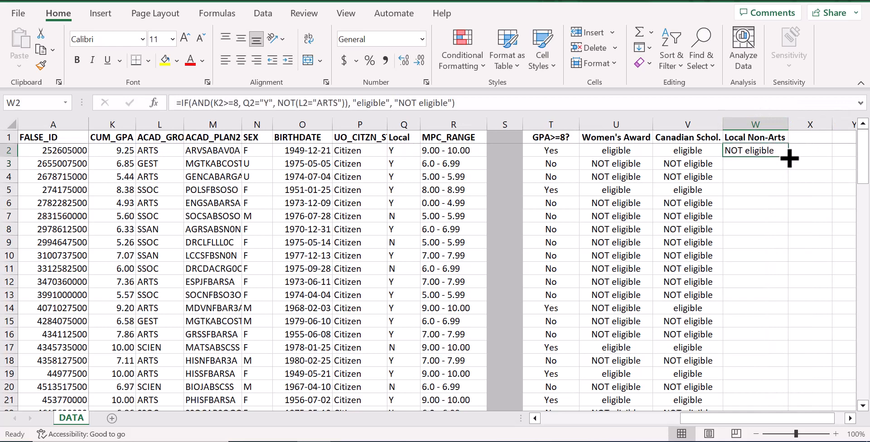
pyautogui.doubleClick(788, 158)
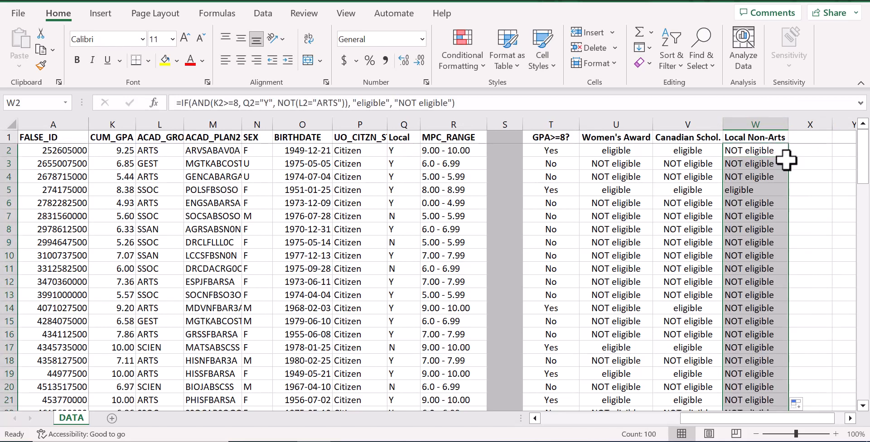
# Enter the header "Dean's List" in cell X1 and autofit column X's width
pyautogui.hscroll(2, 734, 159)
pyautogui.click(727, 137)
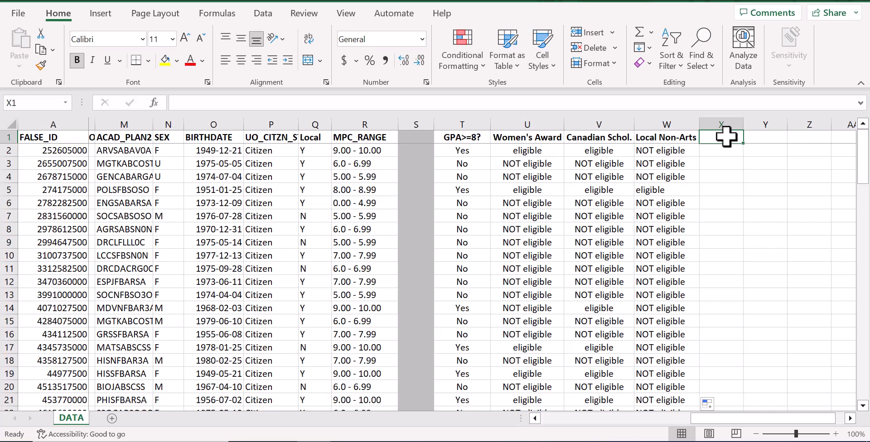
pyautogui.write("Dean's List")
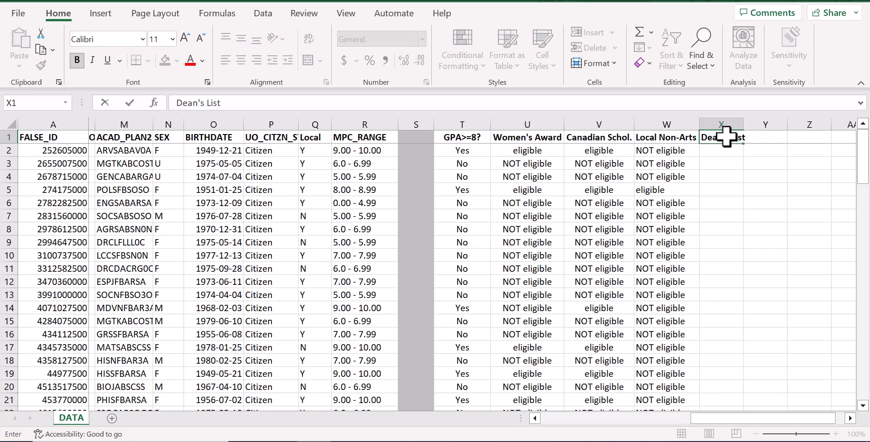
pyautogui.press('Return')
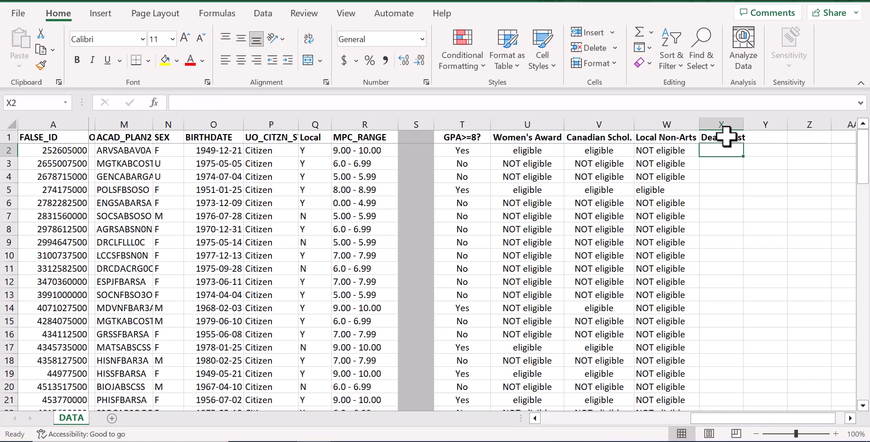
pyautogui.doubleClick(743, 124)
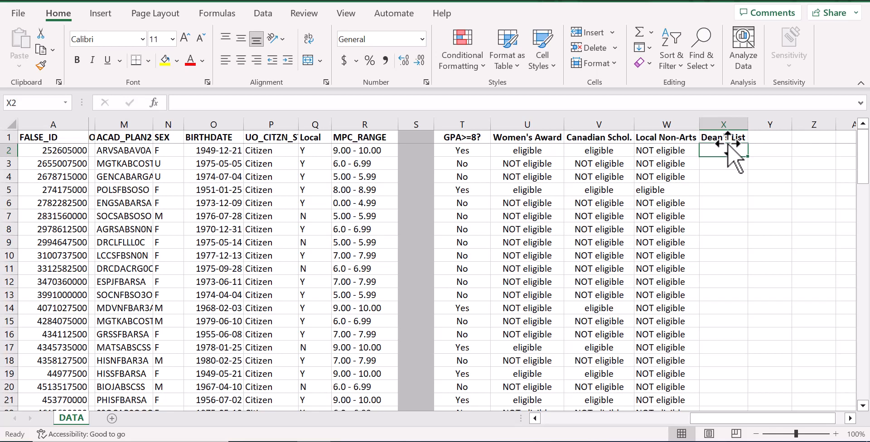
# Start an IFS formula in X2 that returns "List" for K2>=9 and "Mention" for K2>=8
pyautogui.doubleClick(728, 147)
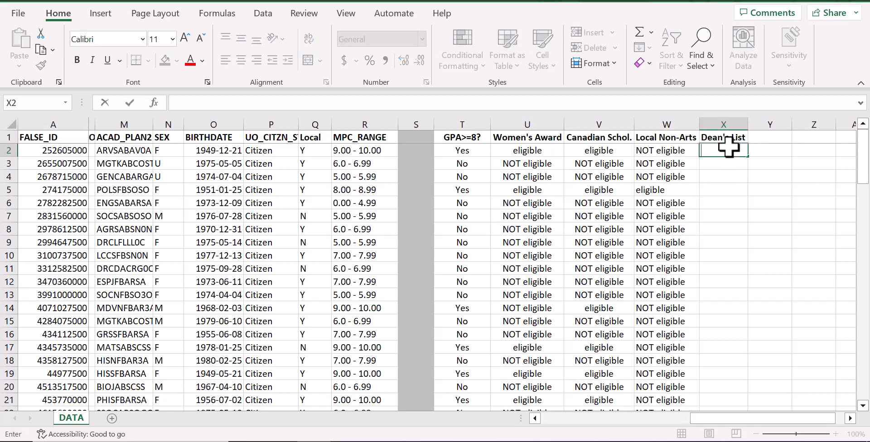
pyautogui.write('=')
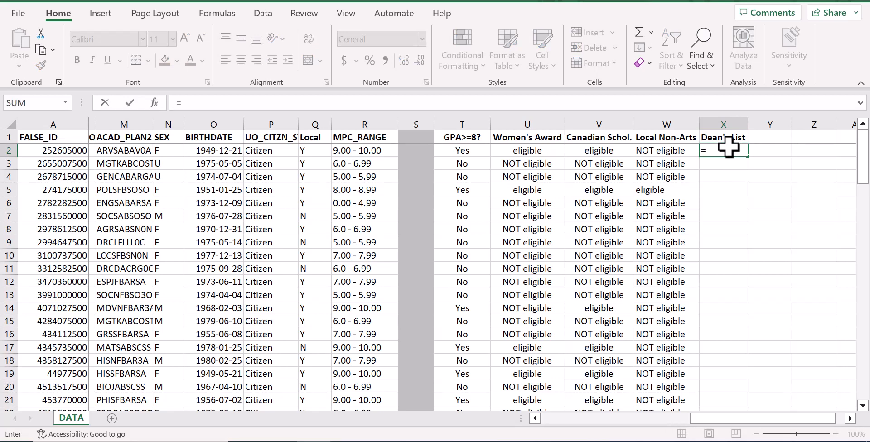
pyautogui.write('IFS')
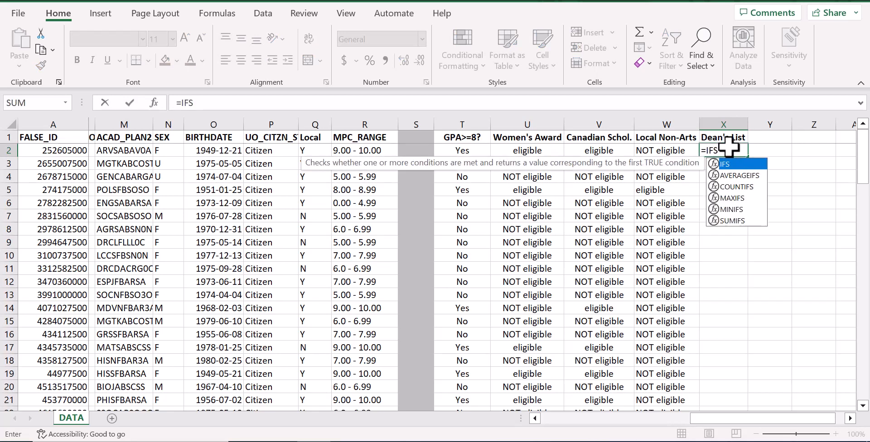
pyautogui.write('(')
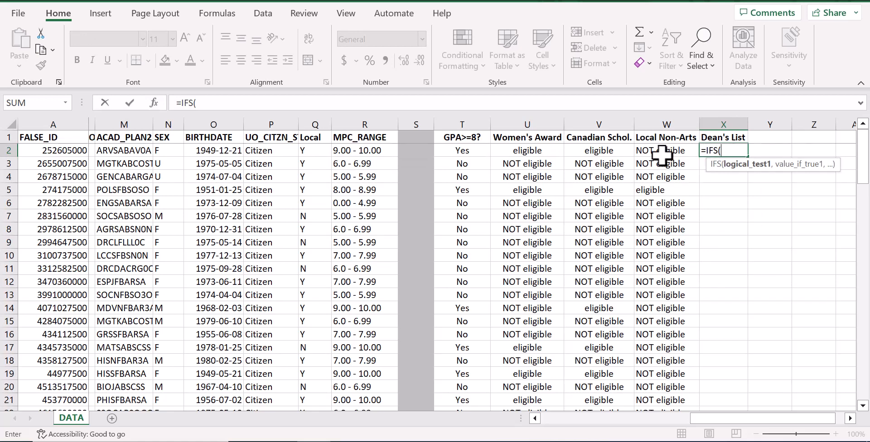
pyautogui.write('K2>=9,')
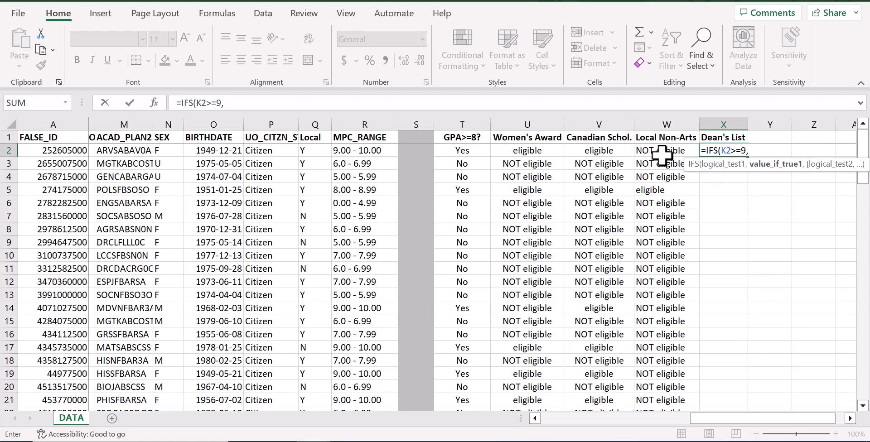
pyautogui.write('"List",')
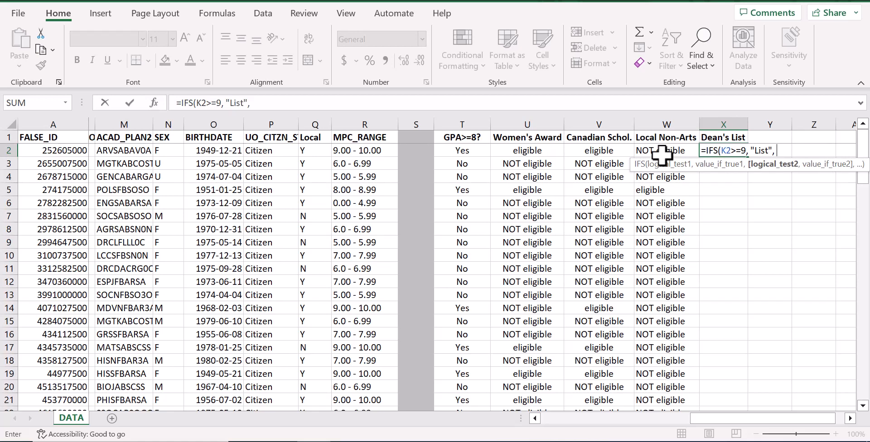
pyautogui.write('K2>=8, "')
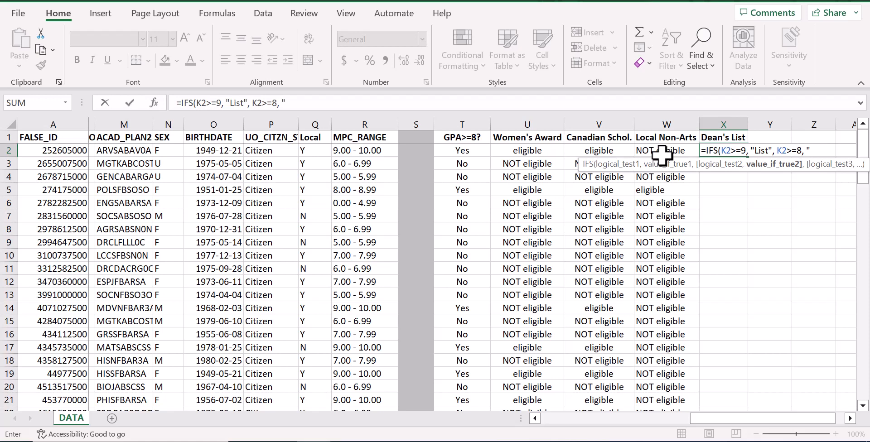
pyautogui.write('Mention')
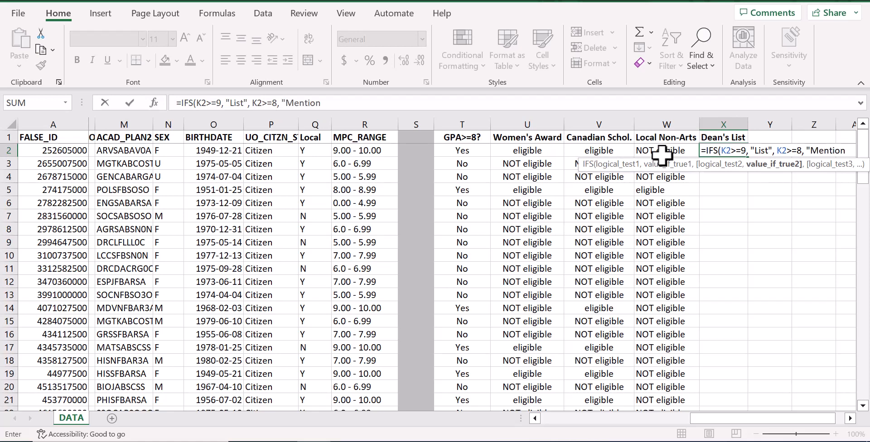
pyautogui.write('",')
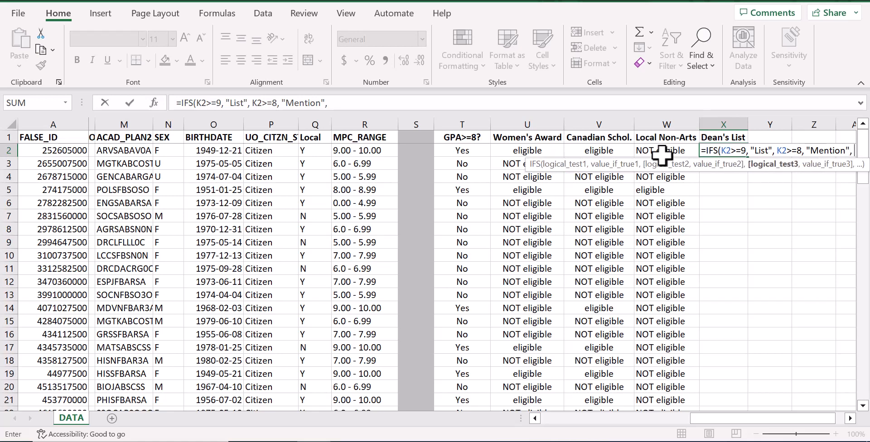
# Complete the X2 formula with "No" for K2<8 and fill it down column X for all data rows
pyautogui.write(' K2')
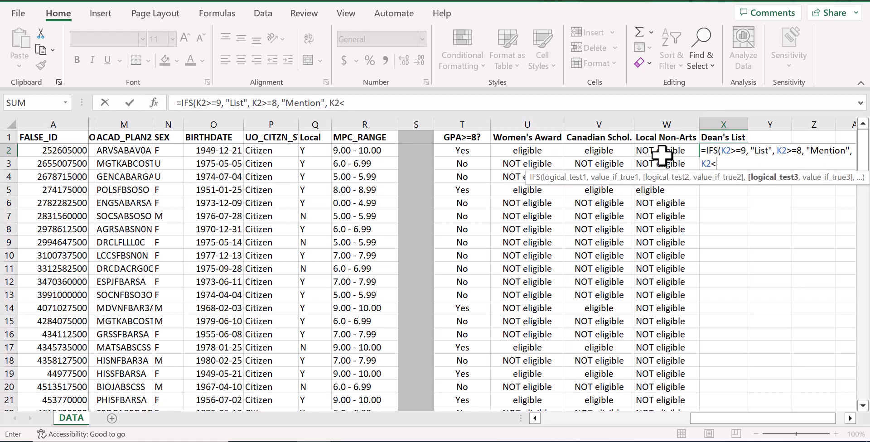
pyautogui.write('<8,')
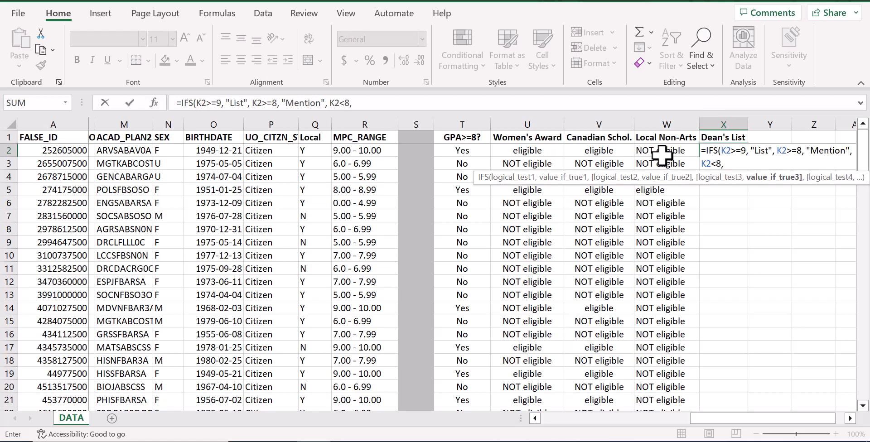
pyautogui.write(' "No")')
pyautogui.press('Return')
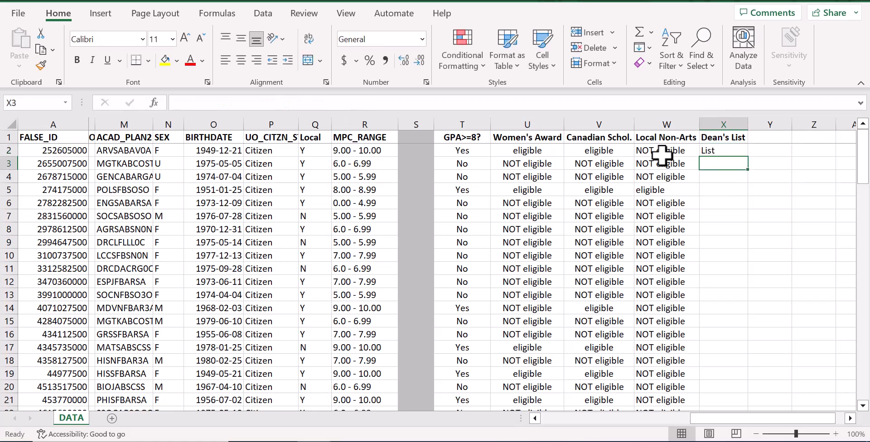
pyautogui.click(735, 151)
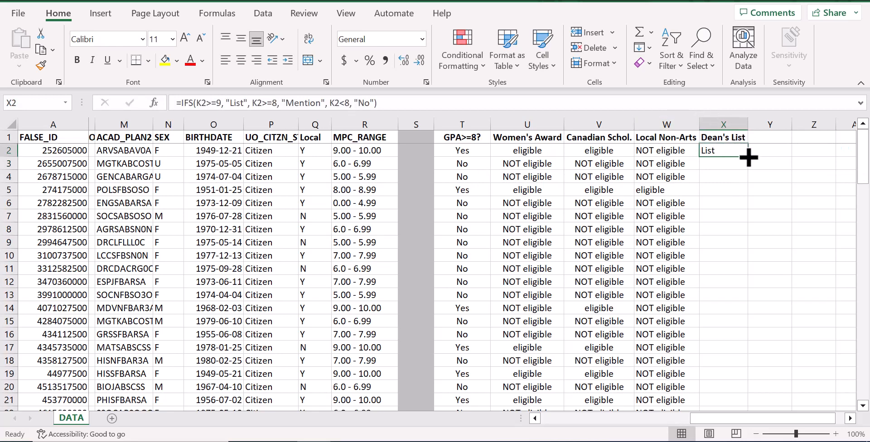
pyautogui.doubleClick(748, 158)
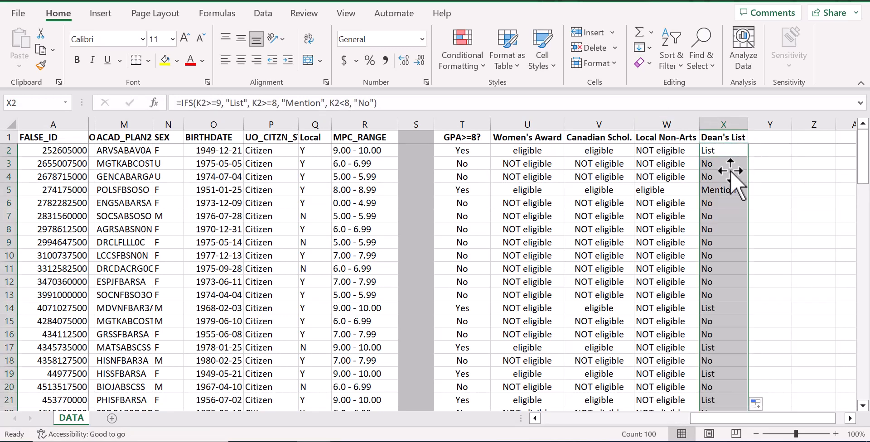
# Start a custom sort of the full dataset from A1 to X101, treating the first row as headers
pyautogui.click(589, 216)
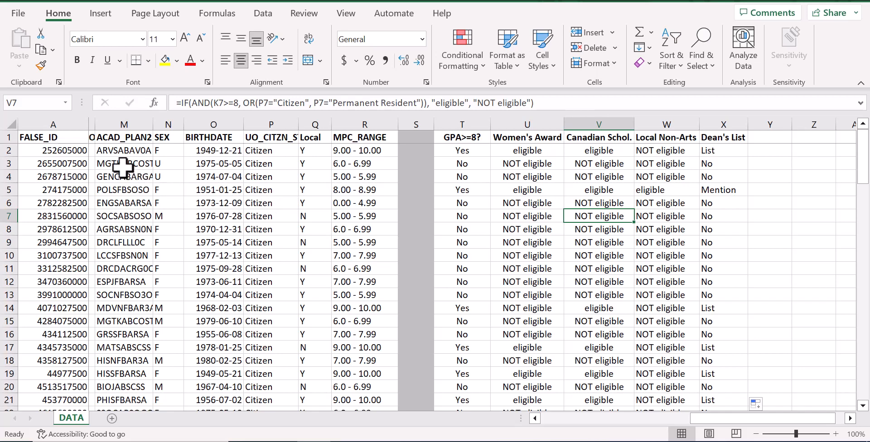
pyautogui.click(72, 139)
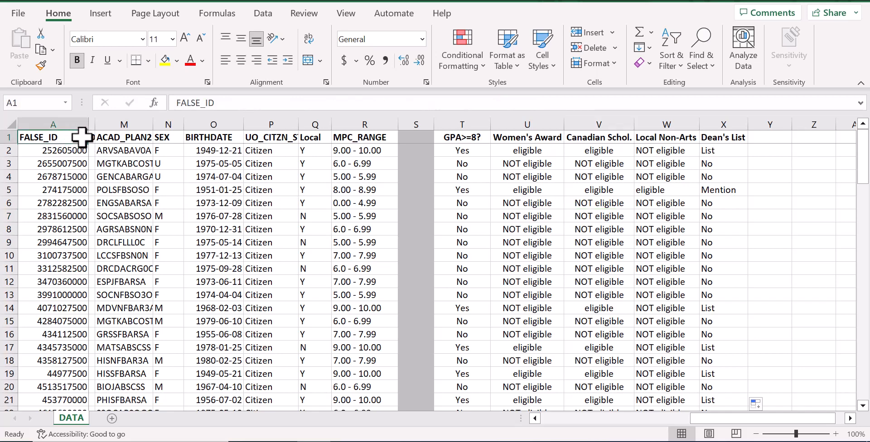
pyautogui.hotkey('ctrl', 'shift', 'Right')
pyautogui.hotkey('ctrl', 'shift', 'Right')
pyautogui.hotkey('ctrl', 'shift', 'Right')
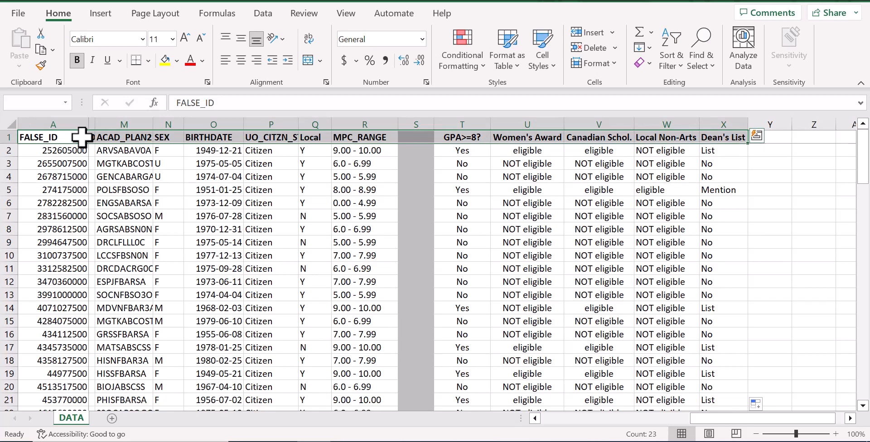
pyautogui.hotkey('ctrl', 'shift', 'Down')
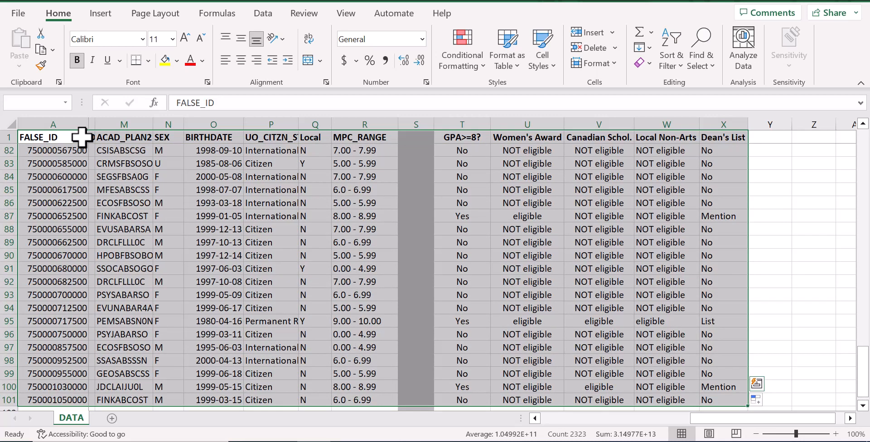
pyautogui.click(262, 13)
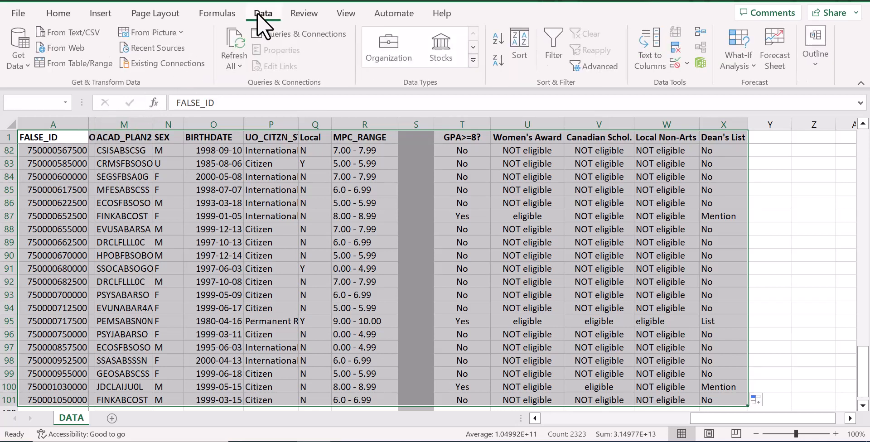
pyautogui.click(524, 44)
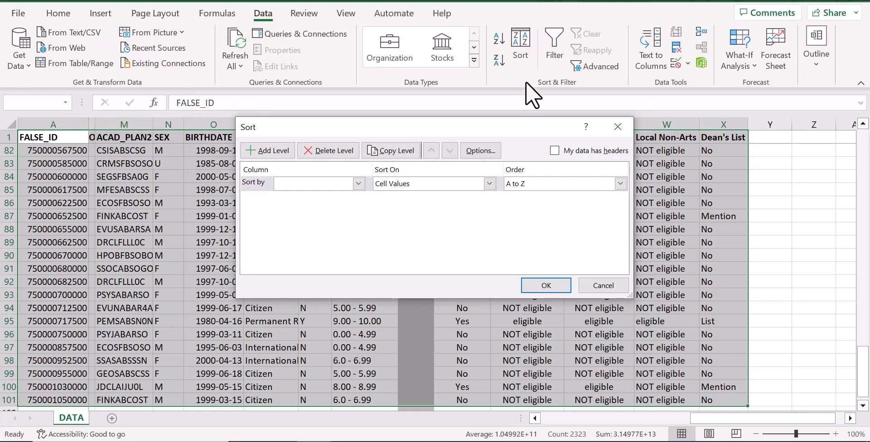
pyautogui.click(554, 150)
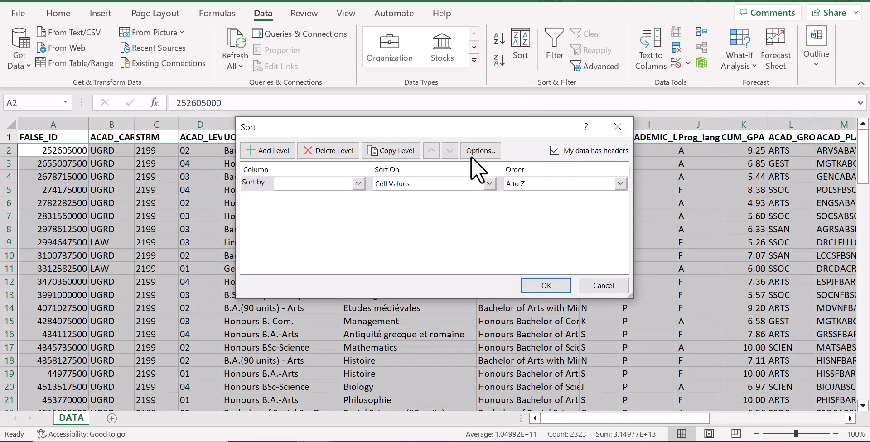
# Sort the data by CUM_GPA on cell values, ordered Largest to Smallest
pyautogui.click(358, 183)
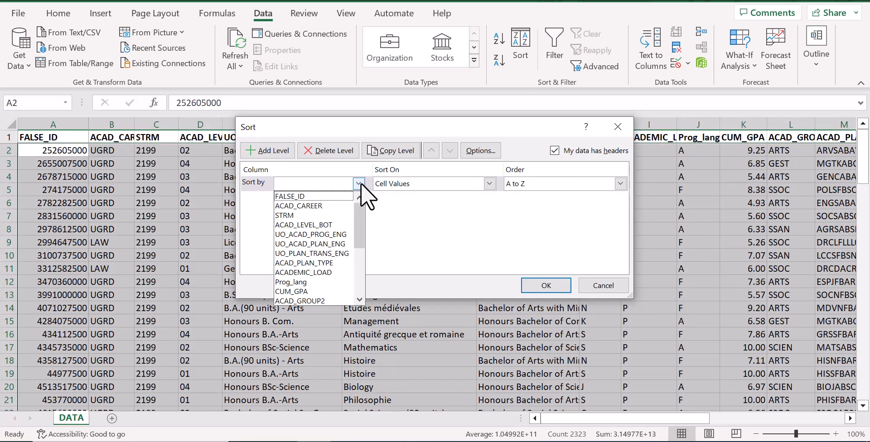
pyautogui.click(325, 291)
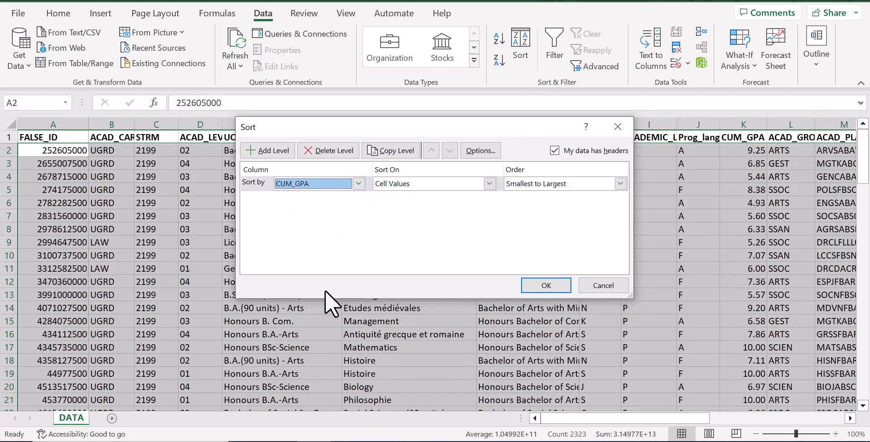
pyautogui.click(488, 184)
pyautogui.click(464, 195)
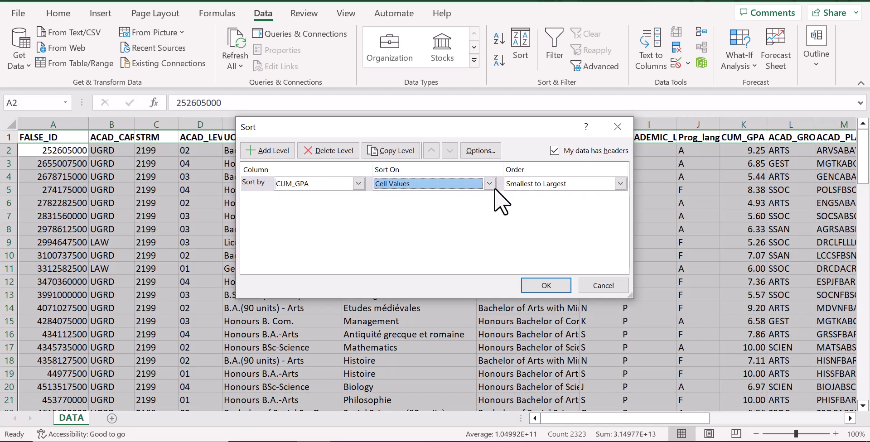
pyautogui.click(620, 183)
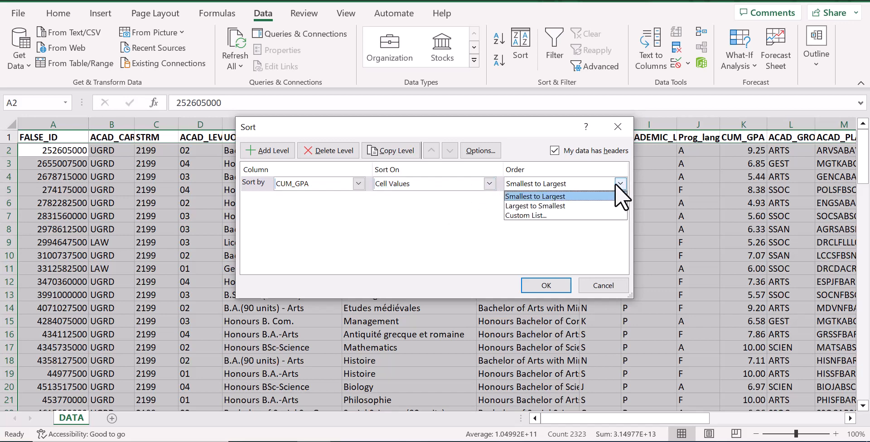
pyautogui.click(575, 203)
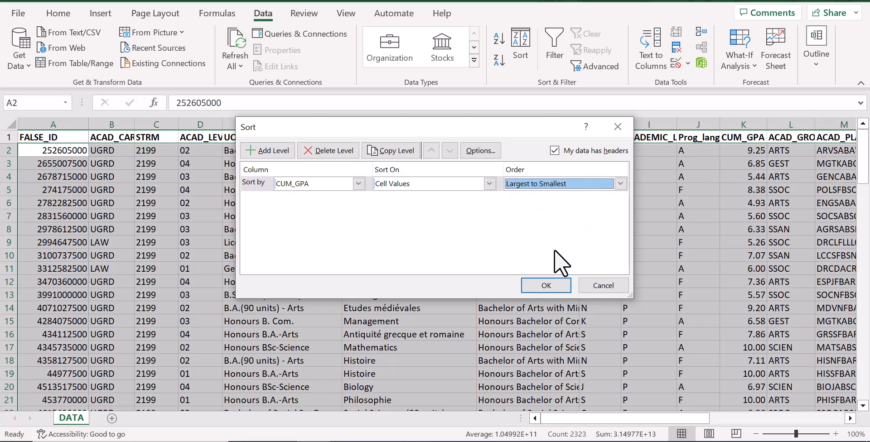
pyautogui.click(547, 285)
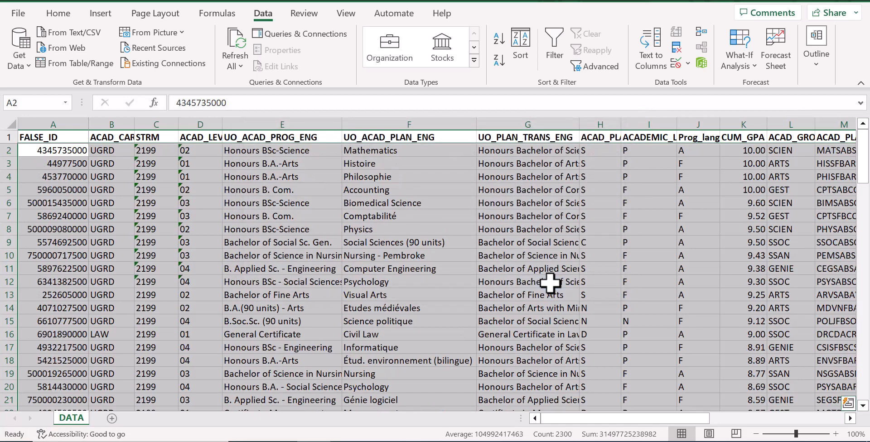
# Compare the GPA>=8? results in rows 32 and 33 with the CUM_GPA values of those rows
pyautogui.click(600, 202)
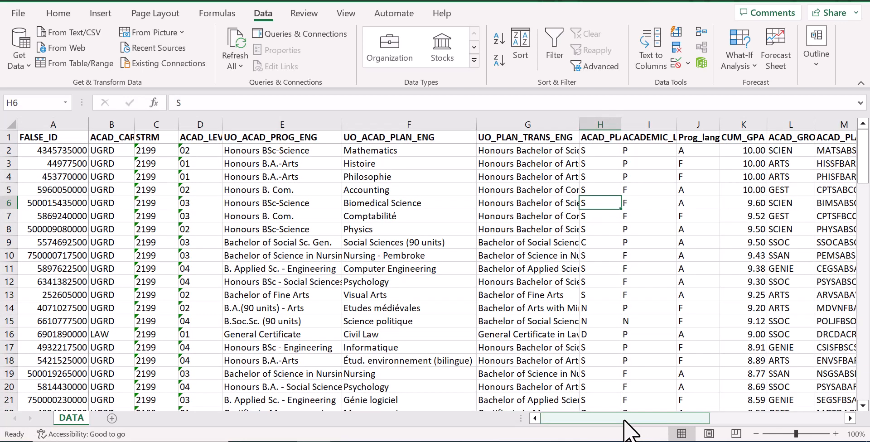
pyautogui.moveTo(585, 418); pyautogui.dragTo(725, 426)
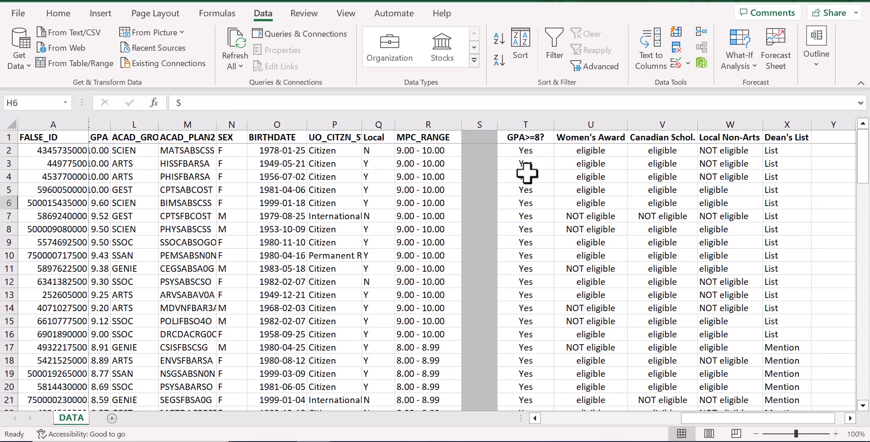
pyautogui.scroll(-1, 528, 171)
pyautogui.scroll(-6, 527, 171)
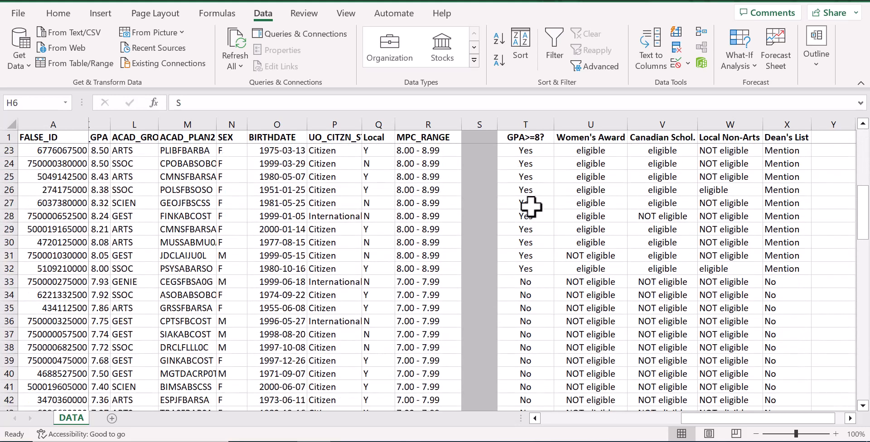
pyautogui.click(529, 269)
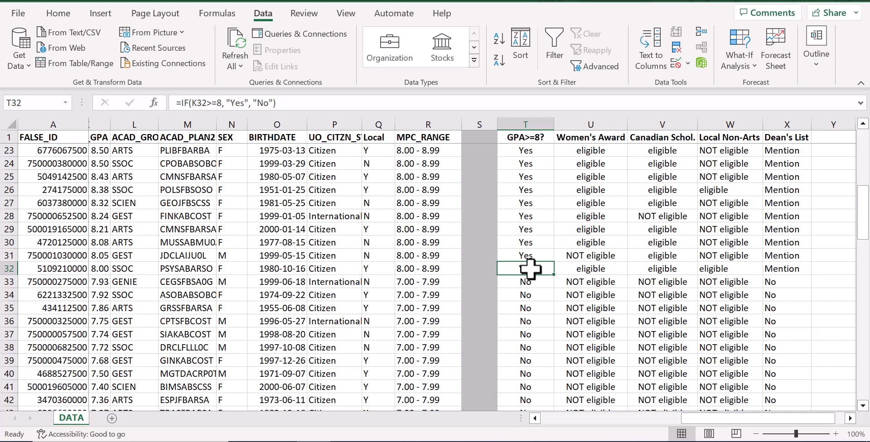
pyautogui.press('Left')
pyautogui.press('Left')
pyautogui.press('Left')
pyautogui.press('Left')
pyautogui.press('Left')
pyautogui.press('Left')
pyautogui.press('Left')
pyautogui.press('Left')
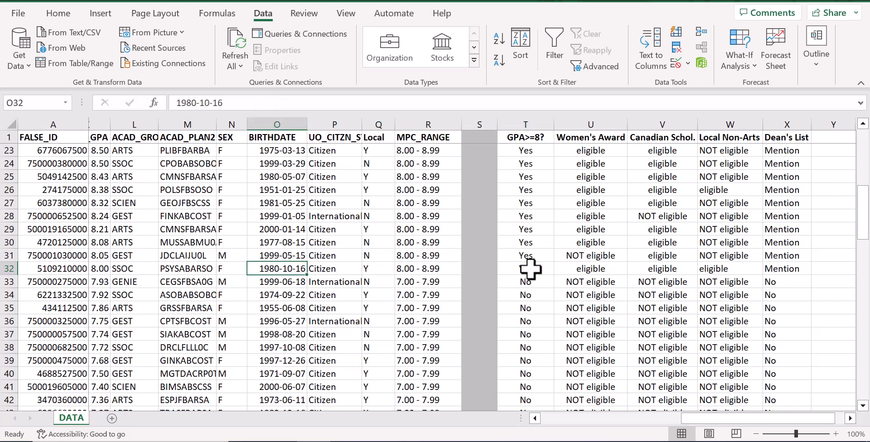
pyautogui.press('Left')
pyautogui.press('Down')
pyautogui.press('Right')
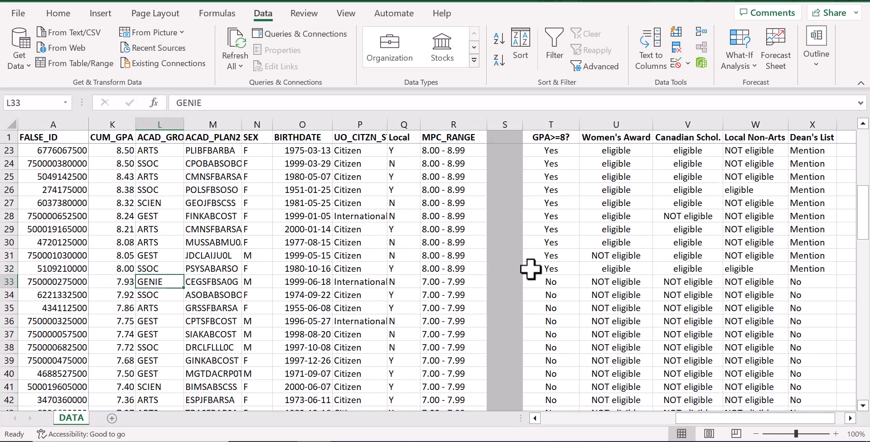
pyautogui.press('Right')
pyautogui.press('Right')
pyautogui.press('Right')
pyautogui.press('Right')
pyautogui.press('Right')
pyautogui.press('Right')
pyautogui.press('Right')
pyautogui.press('Right')
pyautogui.press('Right')
pyautogui.press('Right')
pyautogui.press('Right')
pyautogui.press('Right')
pyautogui.press('Right')
pyautogui.press('Right')
pyautogui.press('Right')
pyautogui.press('Right')
pyautogui.press('Right')
pyautogui.press('Left')
pyautogui.press('Left')
pyautogui.press('Left')
pyautogui.press('Left')
pyautogui.press('Left')
pyautogui.press('Left')
pyautogui.press('Left')
pyautogui.press('Left')
pyautogui.press('Left')
pyautogui.press('Left')
pyautogui.press('Left')
pyautogui.press('Left')
pyautogui.press('Left')
pyautogui.press('Left')
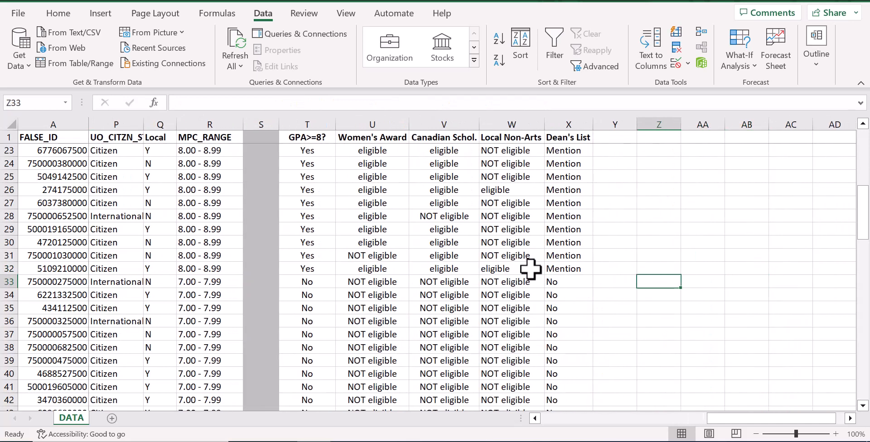
pyautogui.press('Left')
pyautogui.press('Right')
pyautogui.press('Right')
pyautogui.press('Right')
pyautogui.press('Right')
pyautogui.press('Right')
pyautogui.press('Right')
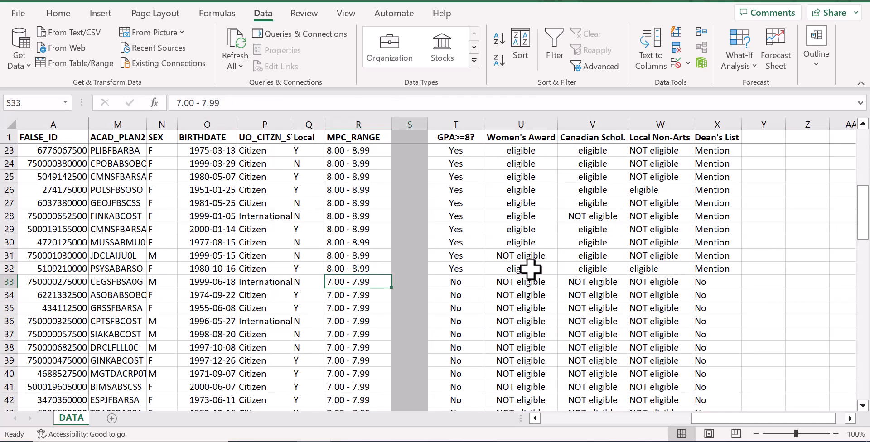
# Check the award columns against the student data, tracing U7 back to sex and GPA and reviewing the formulas in V7 and W3
pyautogui.scroll(7, 480, 274)
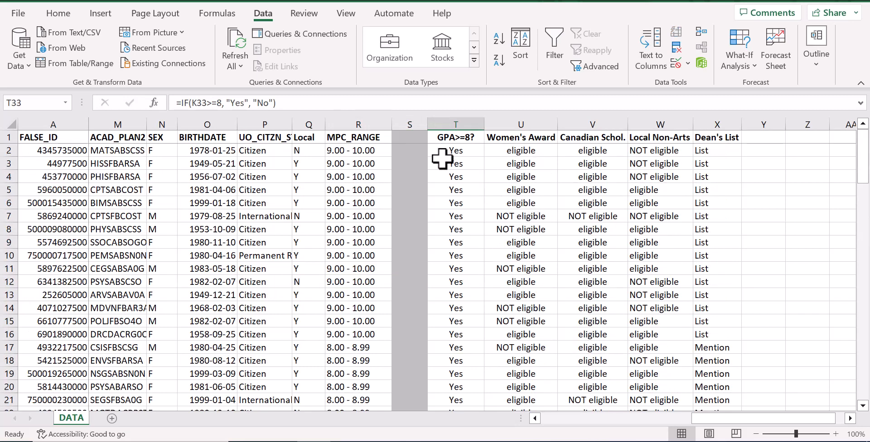
pyautogui.click(507, 217)
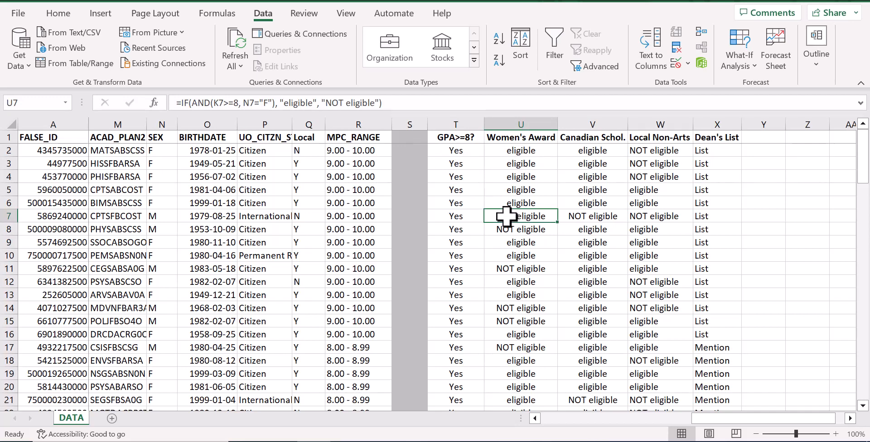
pyautogui.press('Left')
pyautogui.press('Left')
pyautogui.press('Left')
pyautogui.press('Left')
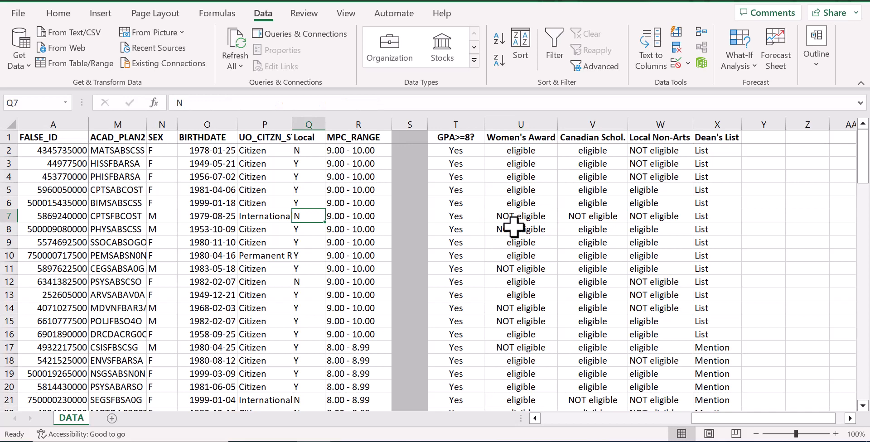
pyautogui.press('Left')
pyautogui.press('Left')
pyautogui.press('Left')
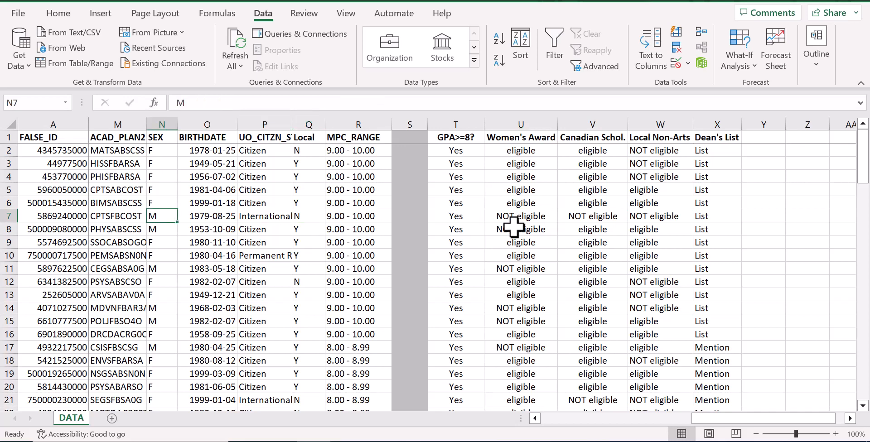
pyautogui.press('Left')
pyautogui.press('Left')
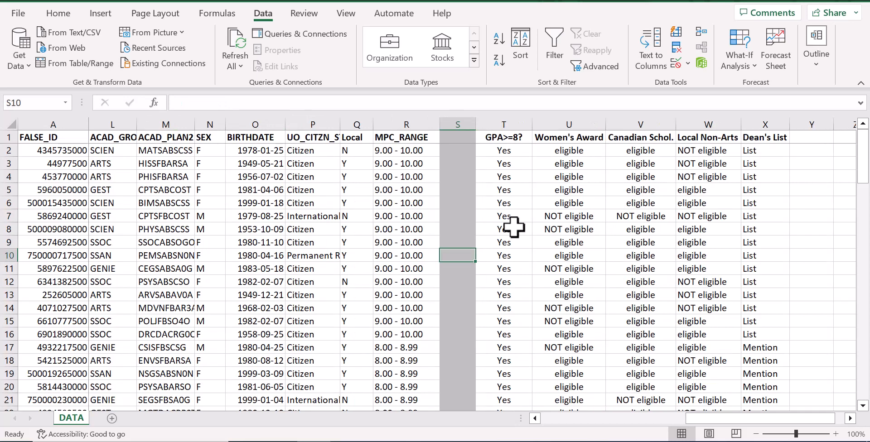
pyautogui.click(643, 216)
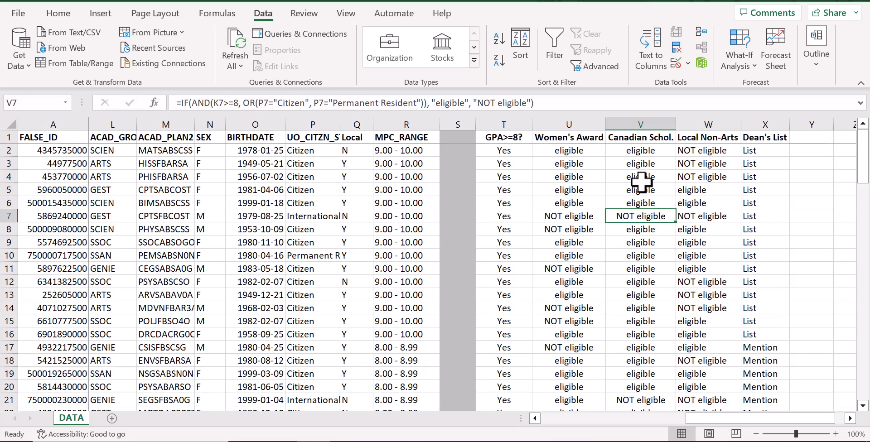
pyautogui.click(702, 164)
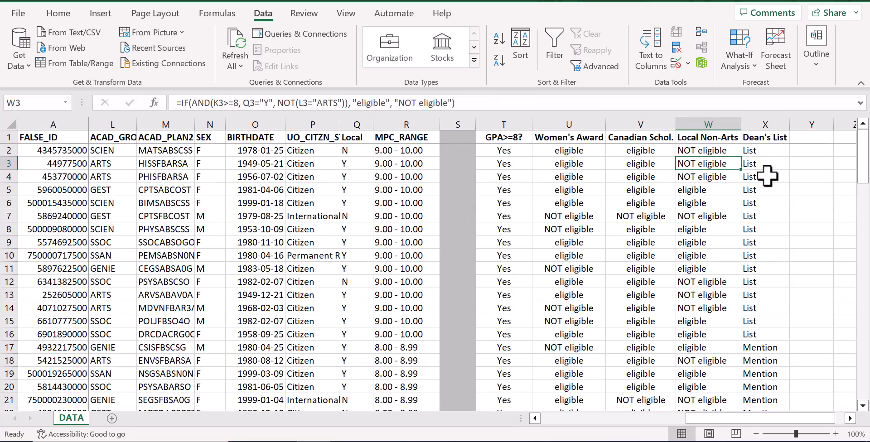
# Review the Dean's List results in column X where they change from List to Mention and from Mention to No
pyautogui.scroll(-1, 778, 178)
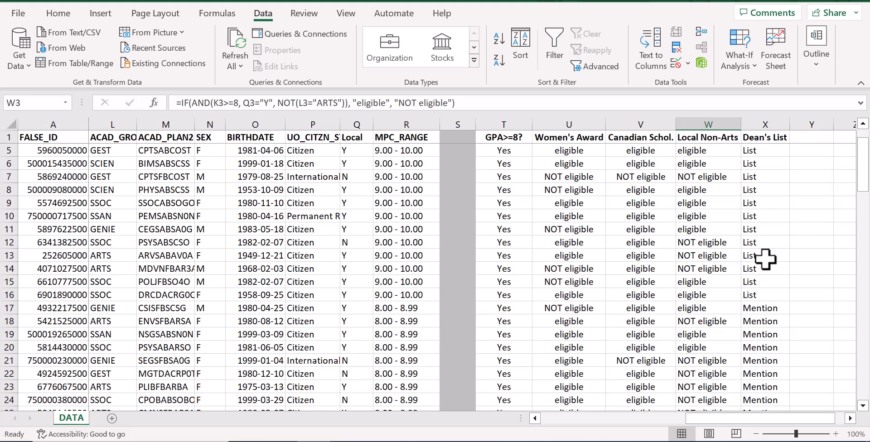
pyautogui.click(757, 282)
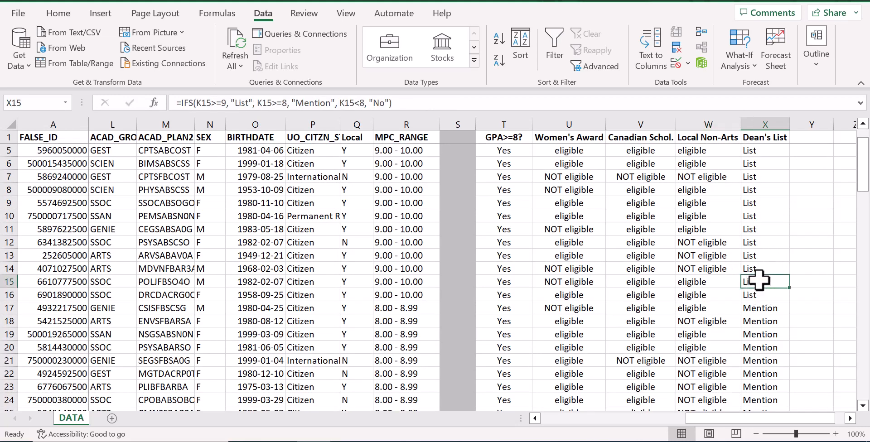
pyautogui.scroll(-6, 766, 278)
pyautogui.scroll(-2, 766, 275)
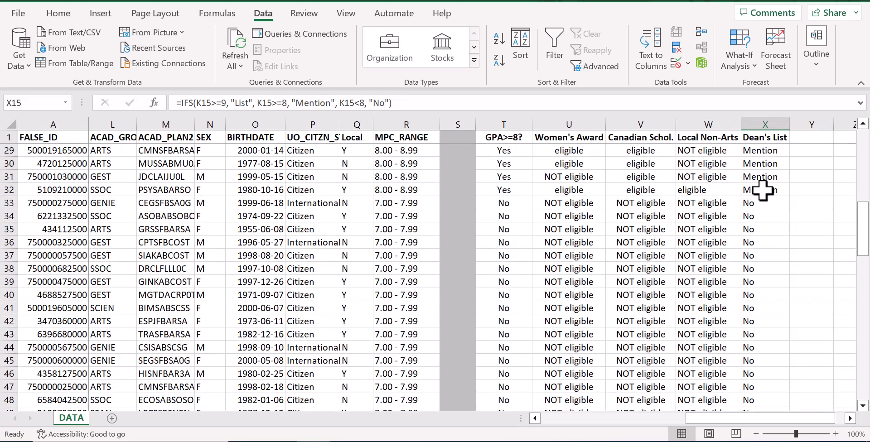
pyautogui.click(765, 189)
pyautogui.click(759, 218)
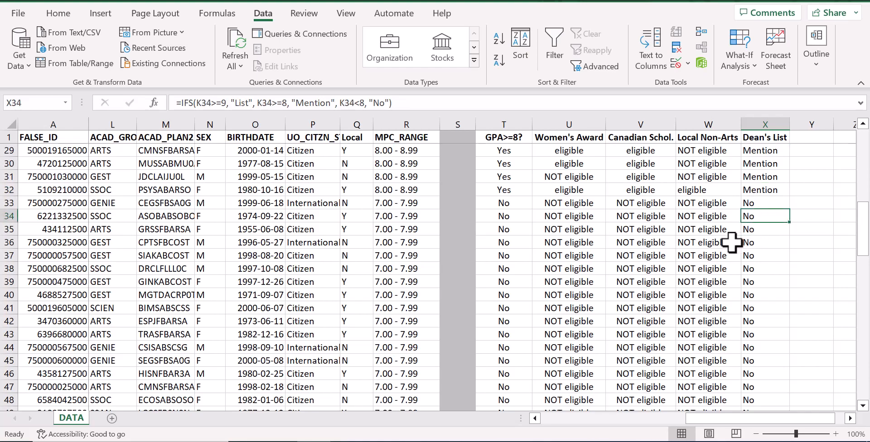